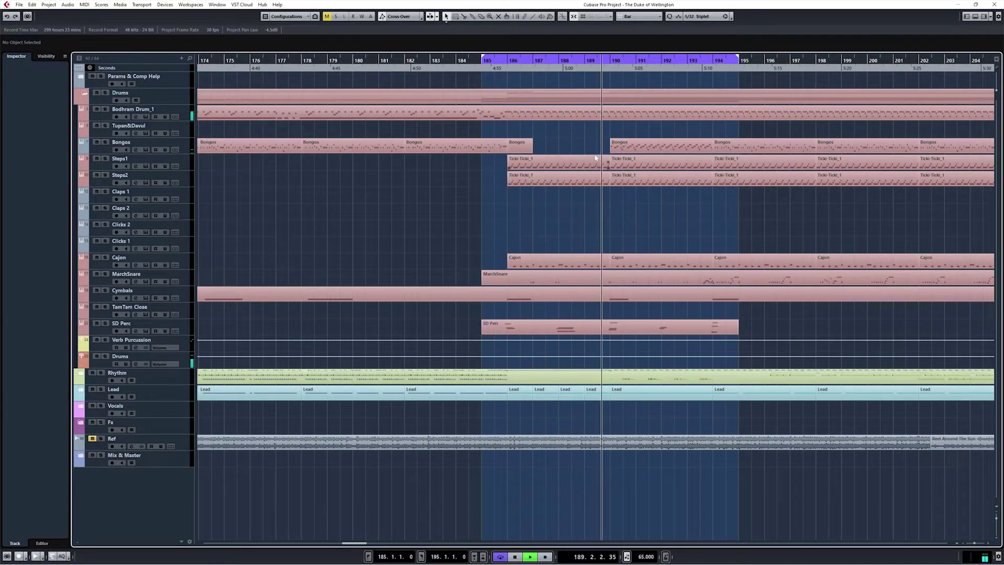
Open the mixer and set the Bongos fader to -12.0 dB and the Steps1 and Steps2 faders to -15.7 dB.
key("F3")
mouse_move(128, 458)
left_mouse_down()
mouse_move(134, 445)
mouse_move(131, 459)
left_mouse_up()
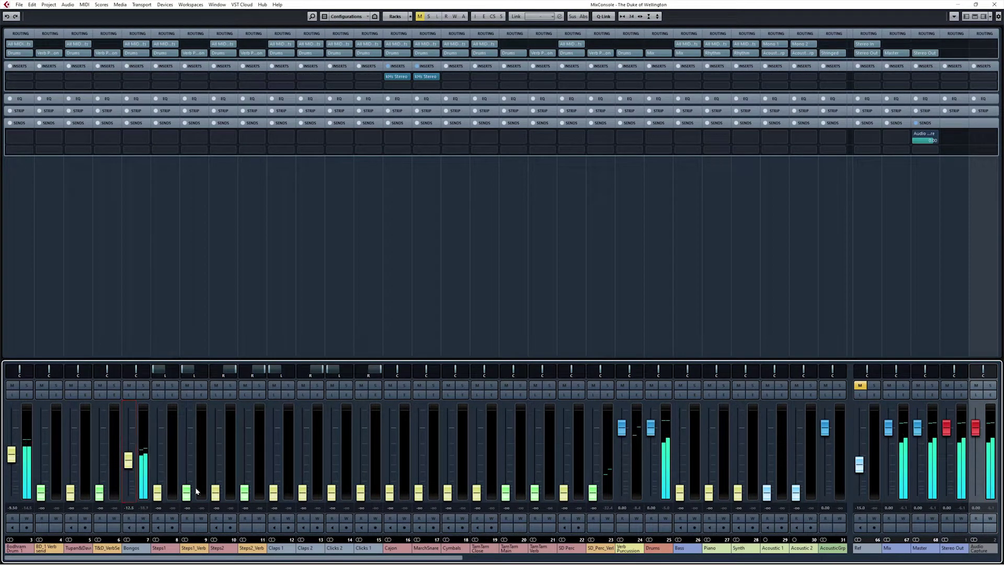
left_click_drag(158, 492, 164, 462)
left_click_drag(216, 492, 218, 468)
left_click_drag(157, 461, 156, 472)
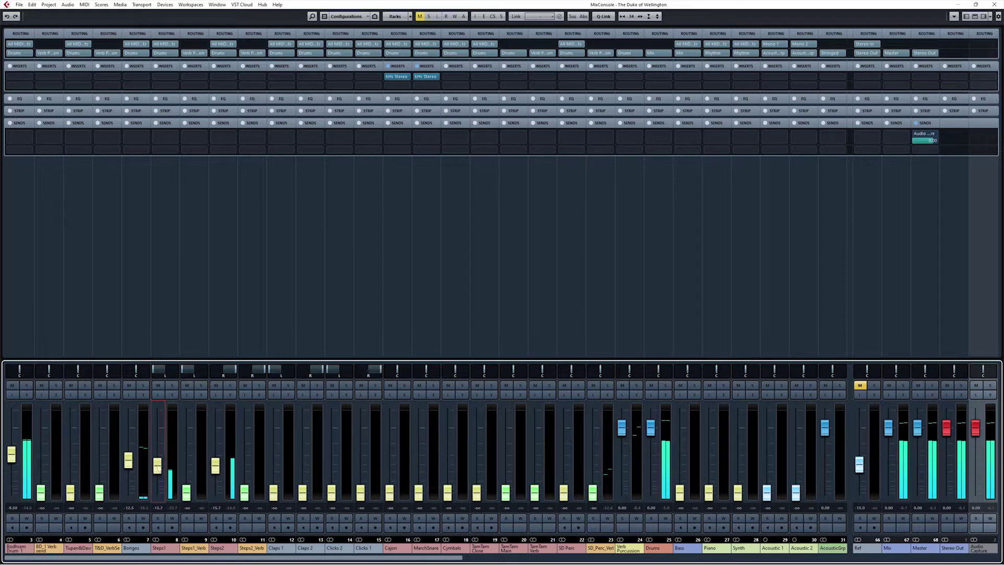
Solo Steps1 and Steps2, rebalance their faders to -12.7 dB and -14.7 dB, and unsolo both channels.
left_click(176, 387)
left_click(230, 386)
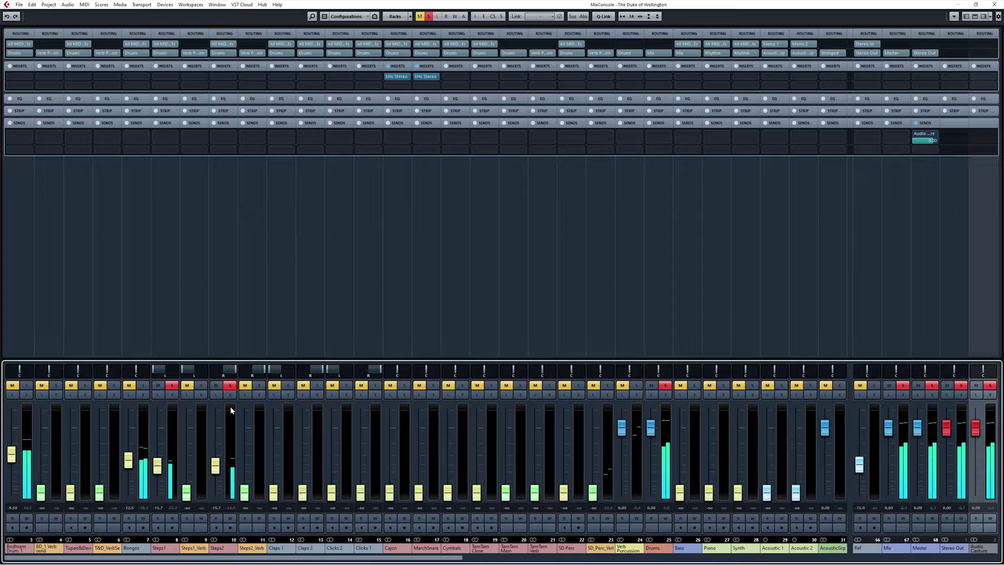
left_click_drag(230, 449, 230, 474)
left_click(162, 471, "ctrl")
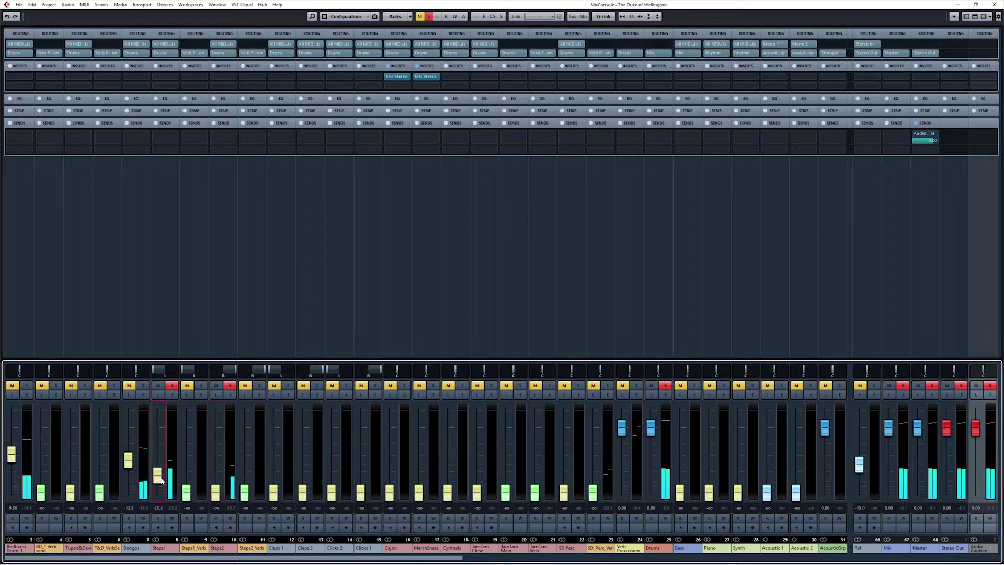
left_click_drag(157, 427, 156, 460)
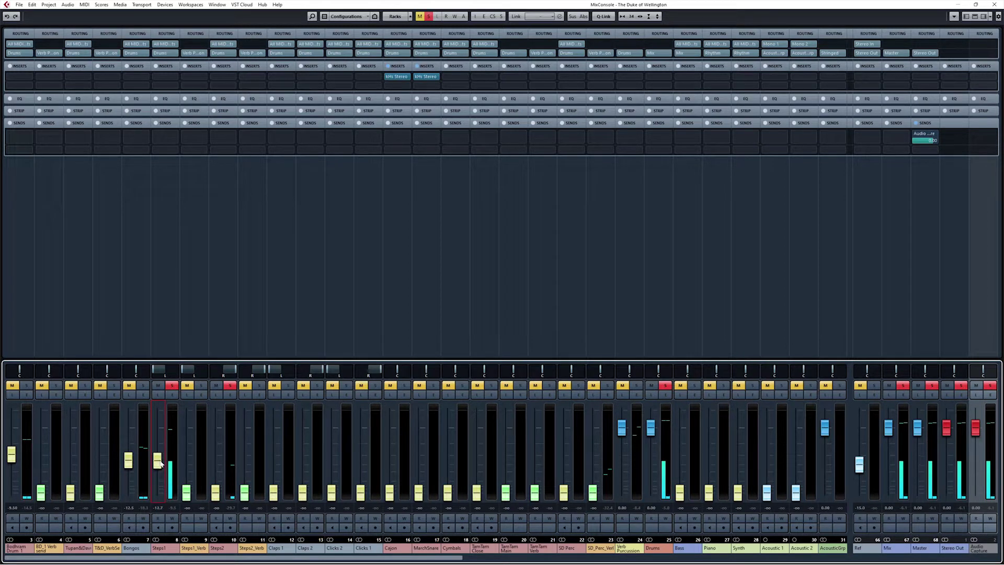
left_click_drag(215, 491, 219, 466)
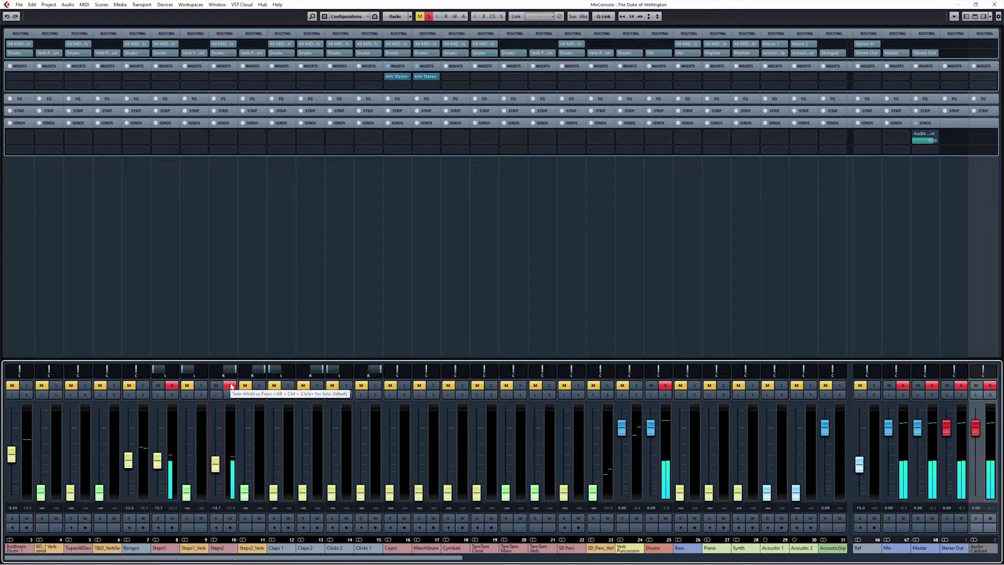
left_click(228, 385)
left_click(173, 386)
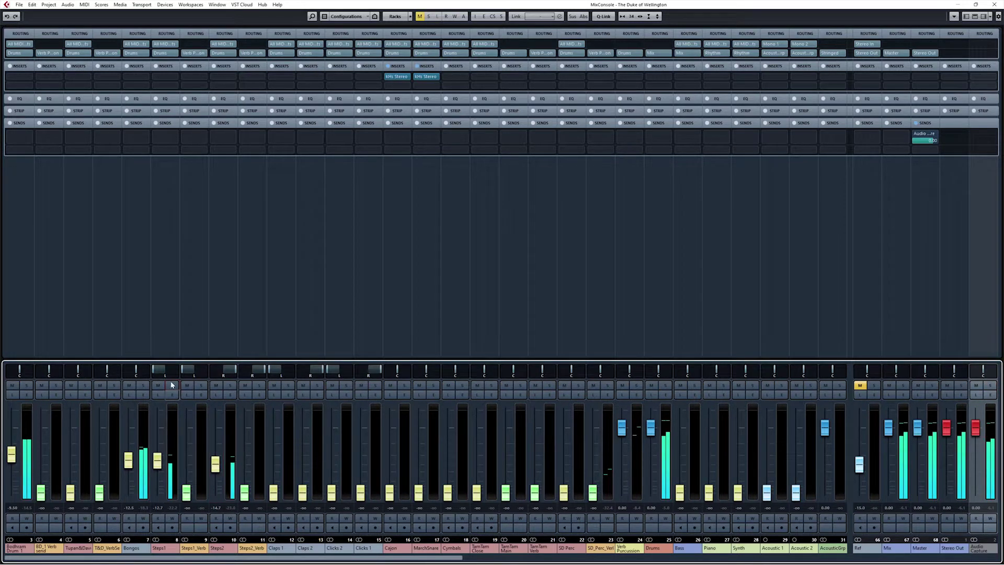
Lower Steps1 and Steps2 together by 1 dB and raise the Cajon fader to -9.50 dB.
left_click(217, 348, "shift")
mouse_move(215, 464)
left_mouse_down()
mouse_move(214, 480)
mouse_move(219, 467)
left_mouse_up()
left_click_drag(390, 491, 394, 462)
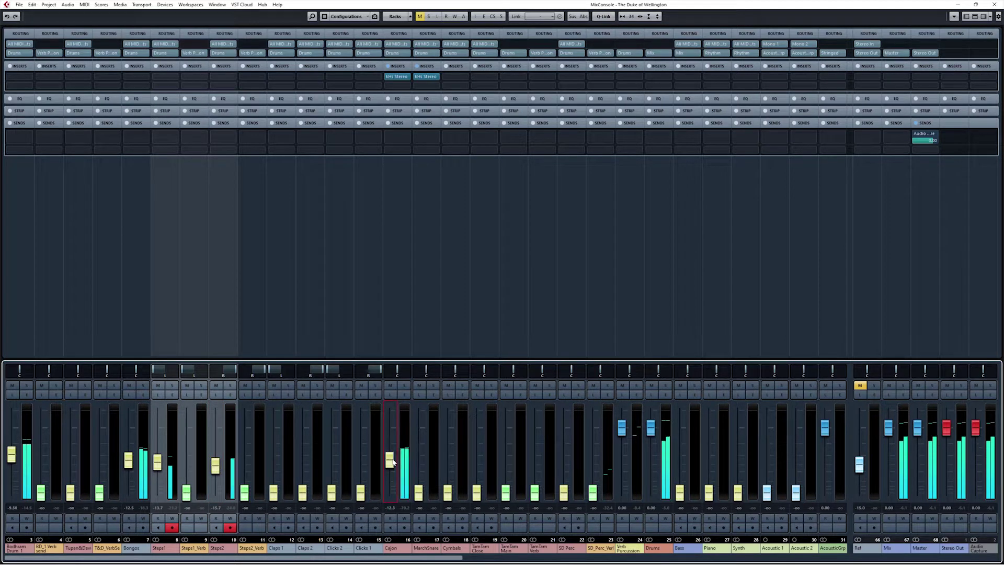
mouse_move(394, 462)
left_mouse_down()
mouse_move(393, 442)
mouse_move(393, 456)
left_mouse_up()
Raise the Bongos fader to -7.00 dB and the MarchSnare fader to -2.50 dB.
left_click_drag(131, 467, 131, 455)
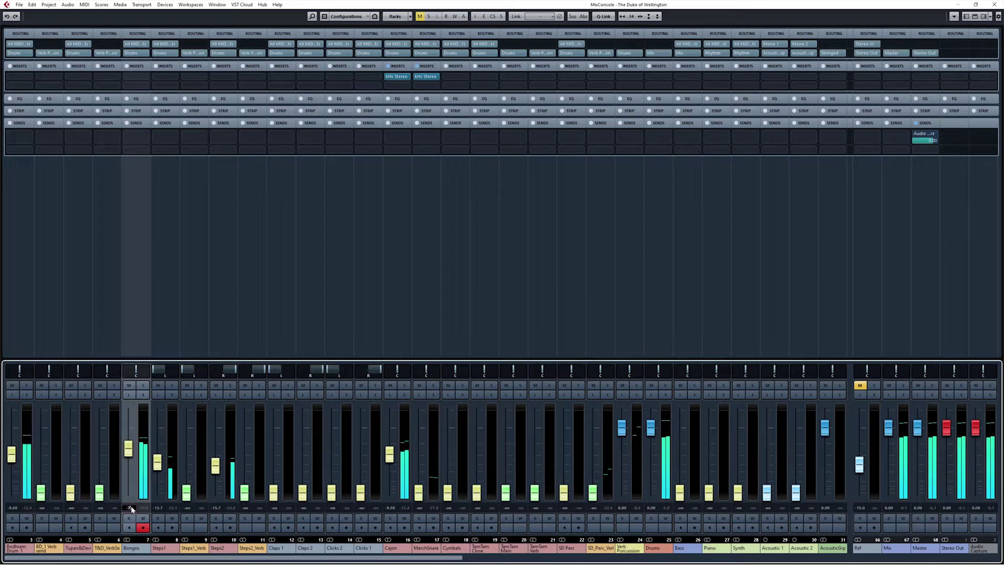
left_click_drag(422, 495, 422, 444)
scroll(420, 510, "down", 3)
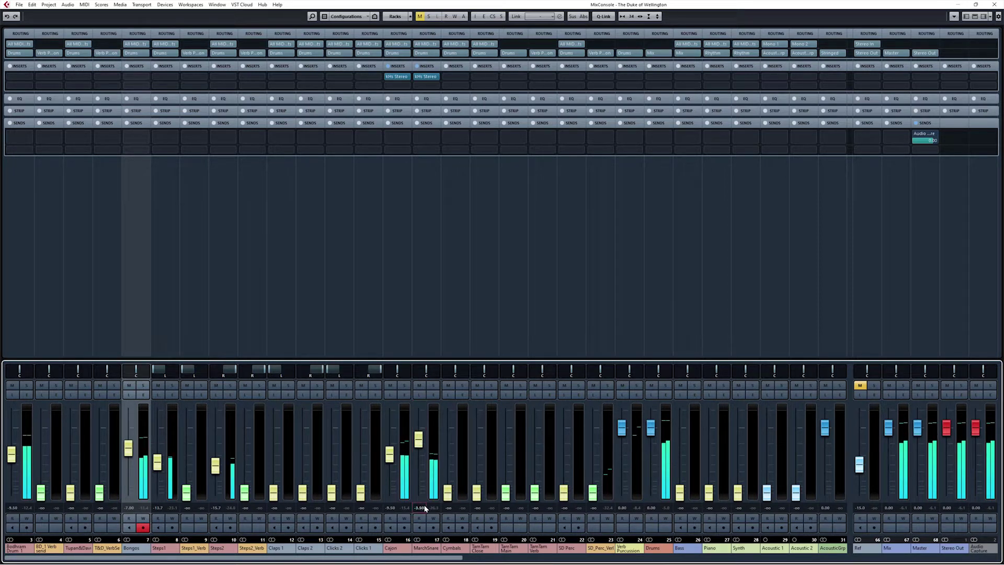
left_click_drag(421, 442, 424, 439)
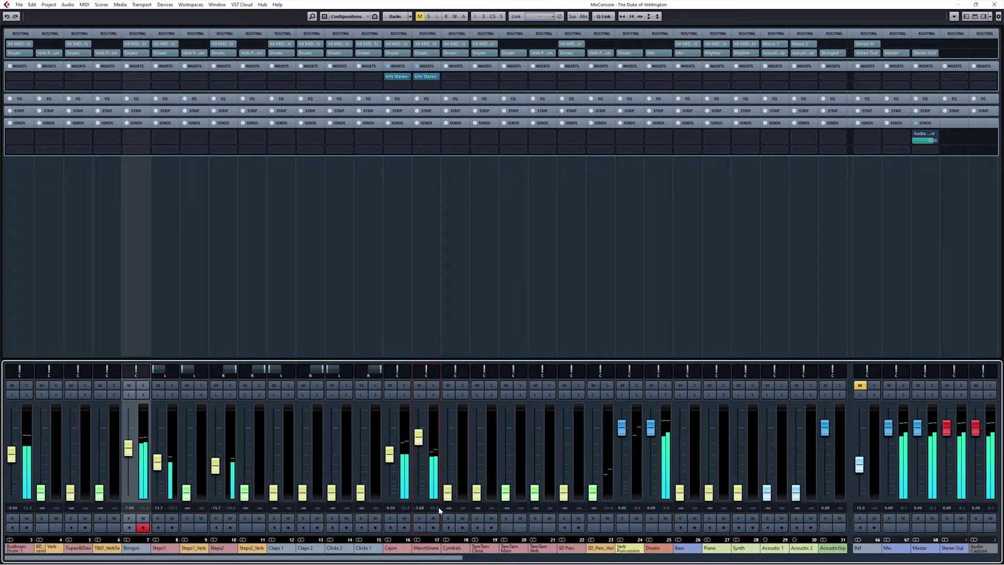
scroll(419, 508, "up", 1)
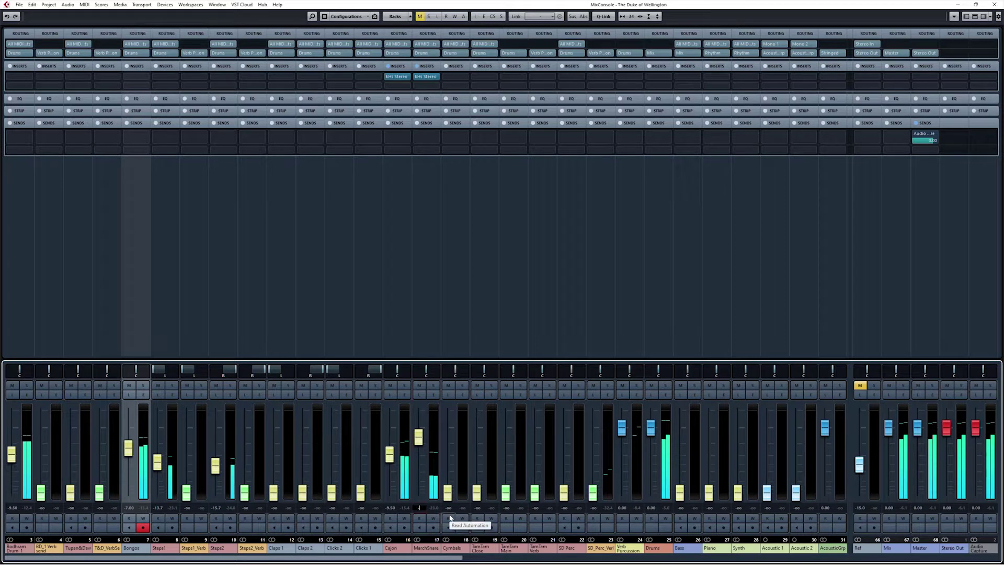
Select the Bodhran, Bongos, Steps1, Steps2, Cajon and MarchSnare channels and lower their linked faders together by about 2.5 dB.
key("Home")
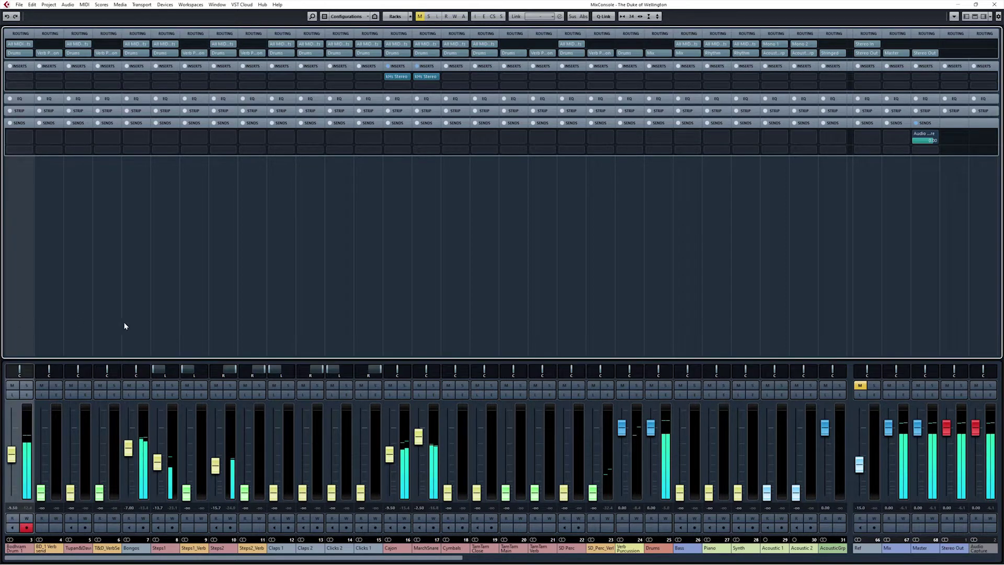
left_click(139, 327, "ctrl")
left_click(162, 330, "ctrl")
left_click(229, 341, "ctrl")
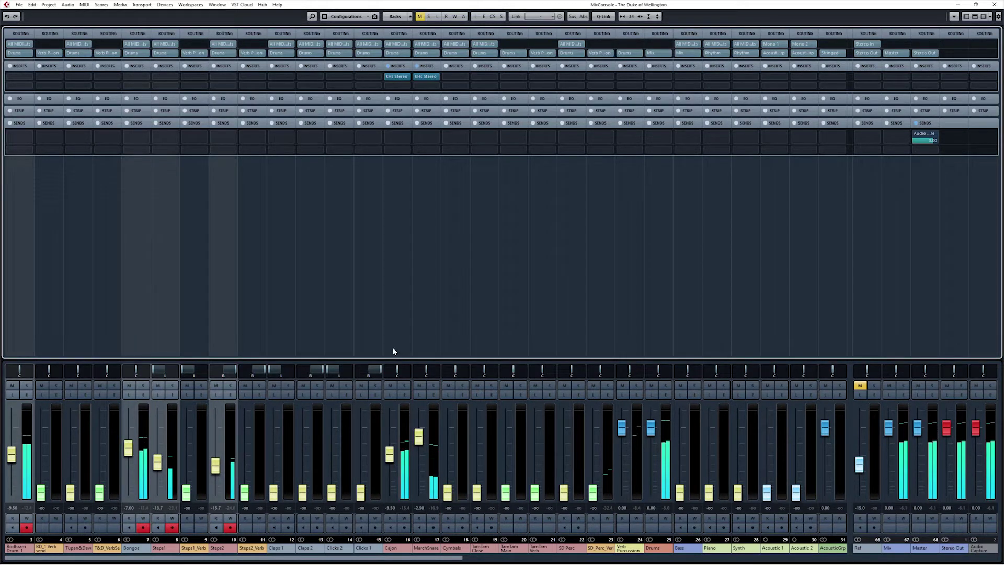
left_click(399, 345, "ctrl")
left_click(422, 343, "ctrl")
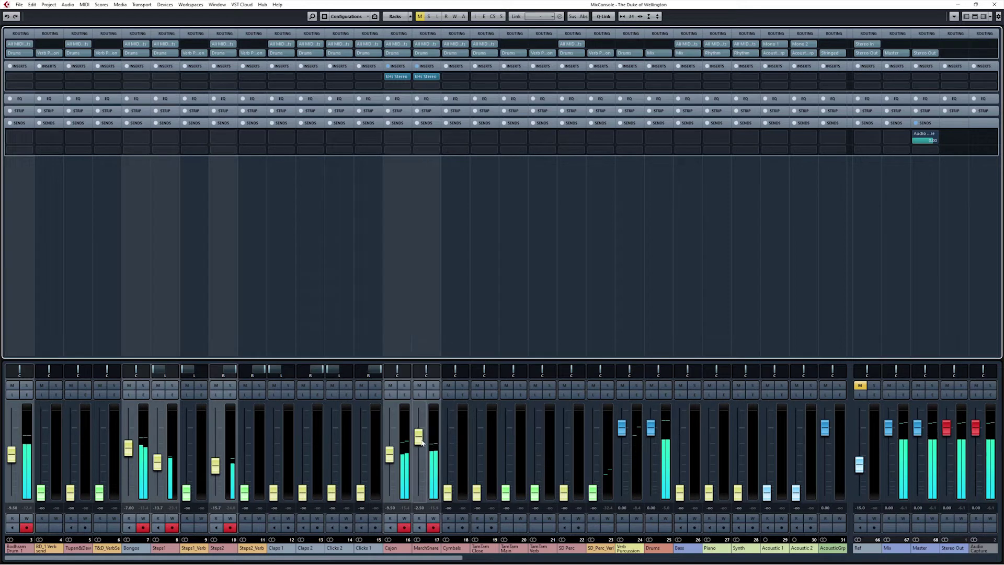
left_click_drag(422, 440, 423, 442)
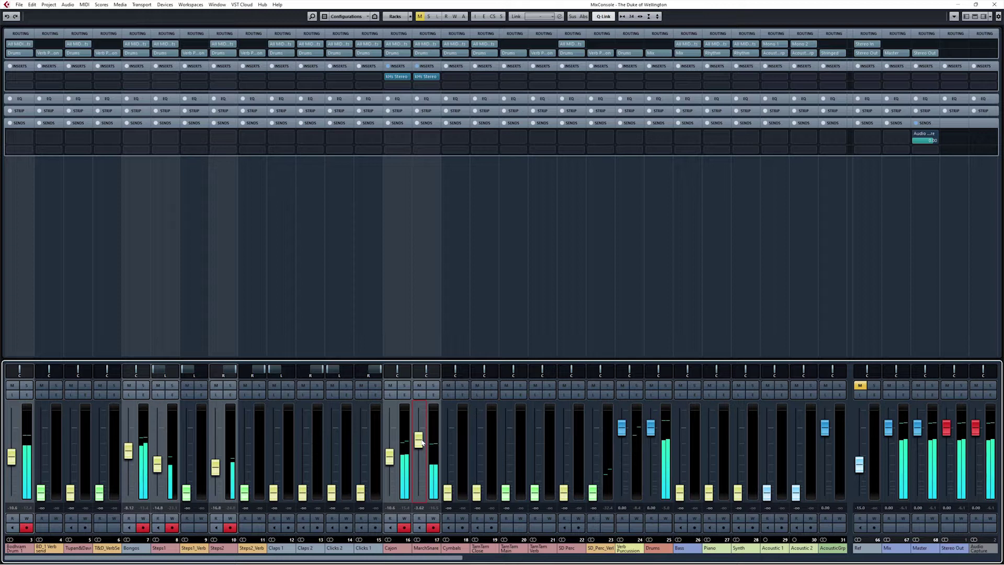
left_click_drag(422, 441, 421, 446)
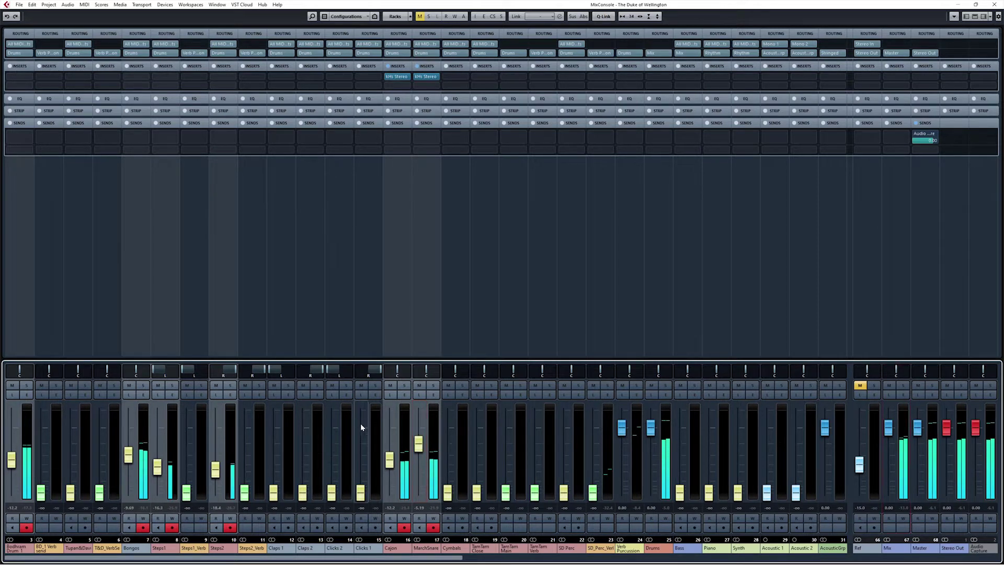
left_click_drag(419, 441, 421, 447)
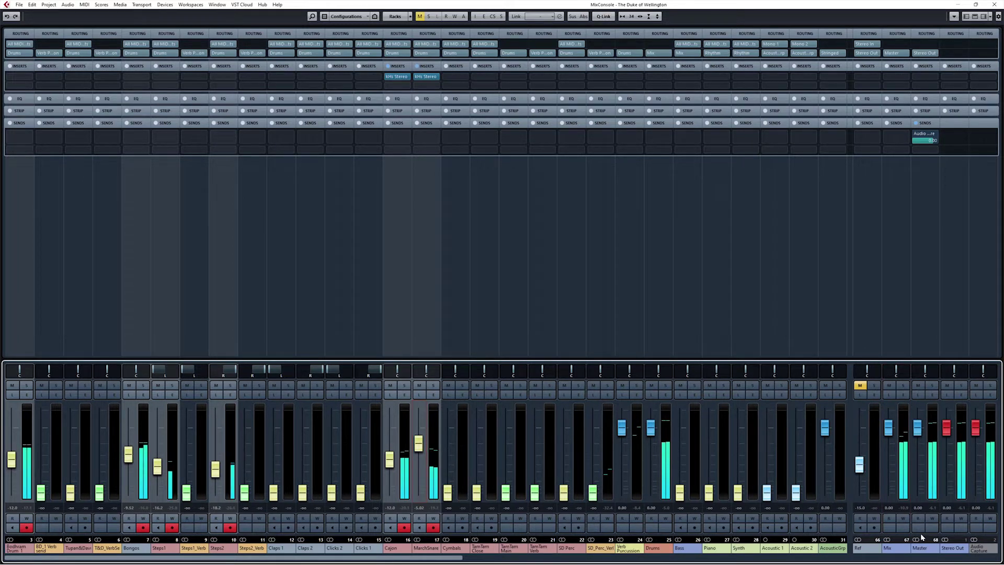
left_click(900, 512)
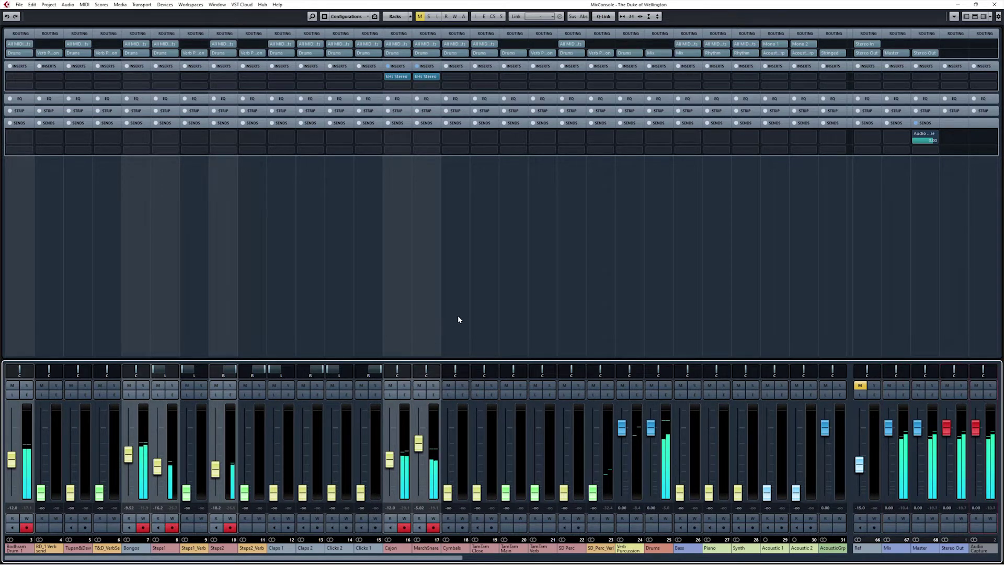
Bring up the Cymbals fader to -19.0 dB.
left_click_drag(447, 491, 447, 472)
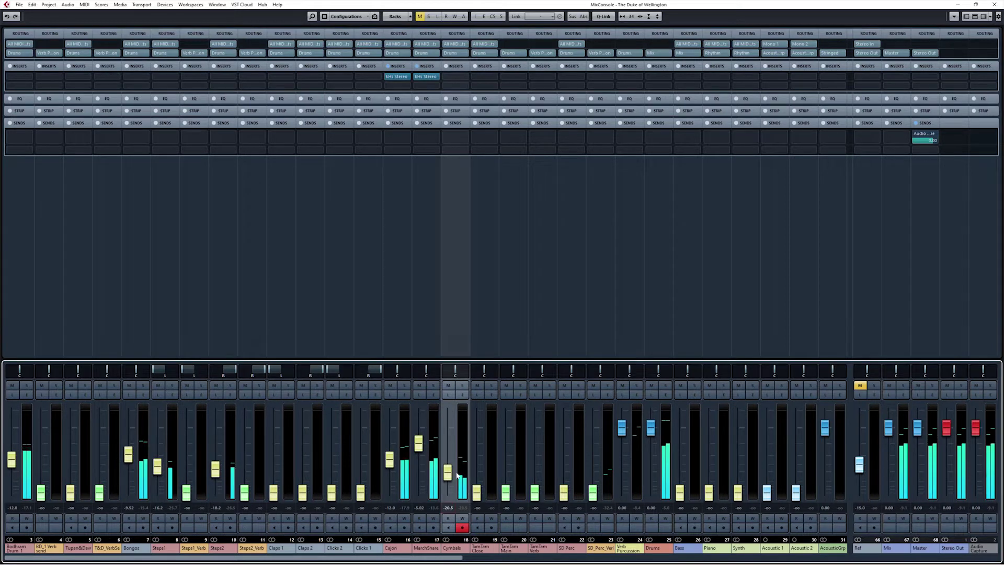
scroll(448, 514, "up", 2)
scroll(448, 512, "up", 3)
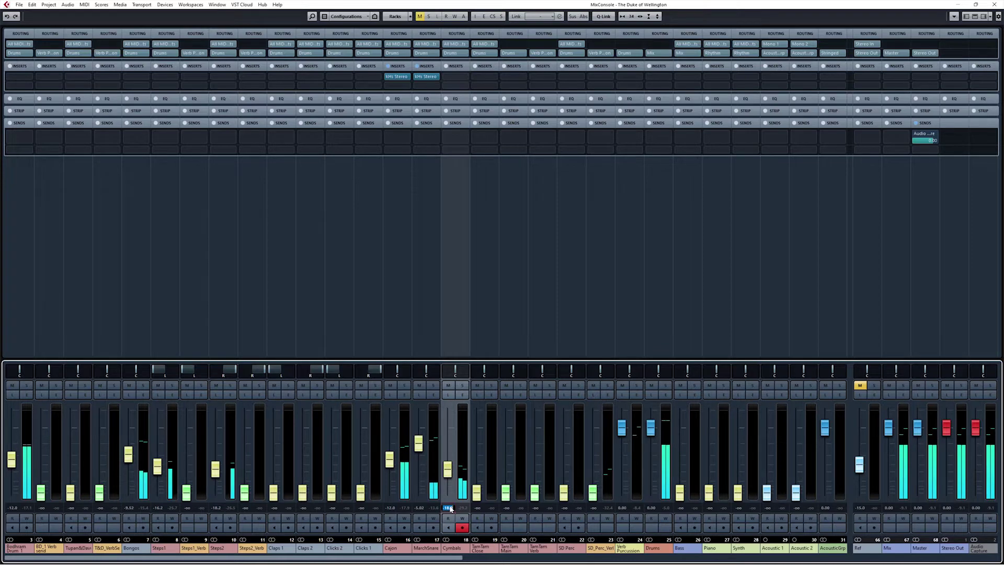
scroll(450, 509, "down", 1)
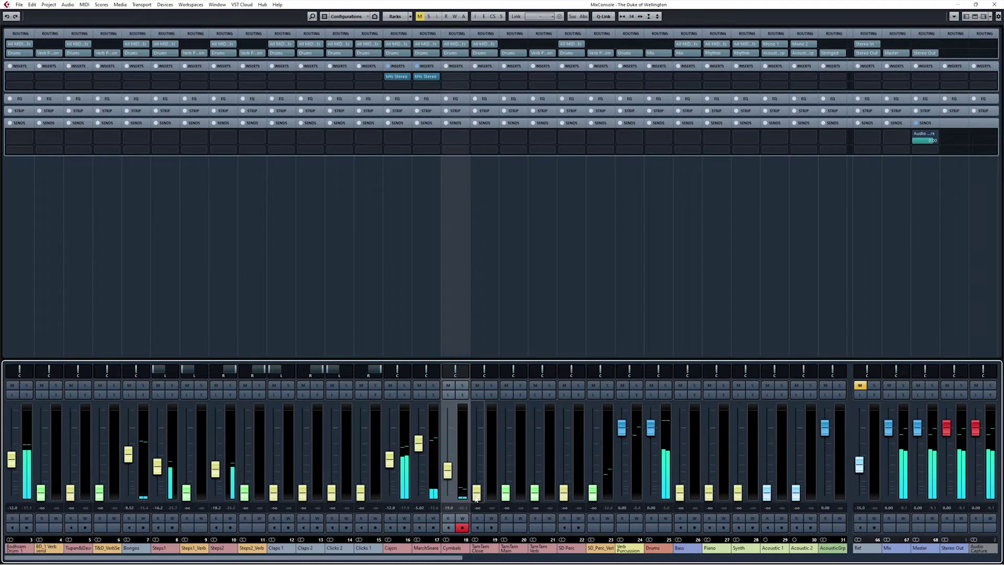
Check the TamTam and SD Perc parts in the arrangement and set the SD Perc fader to -8.50 dB.
left_click(482, 323)
key("F3")
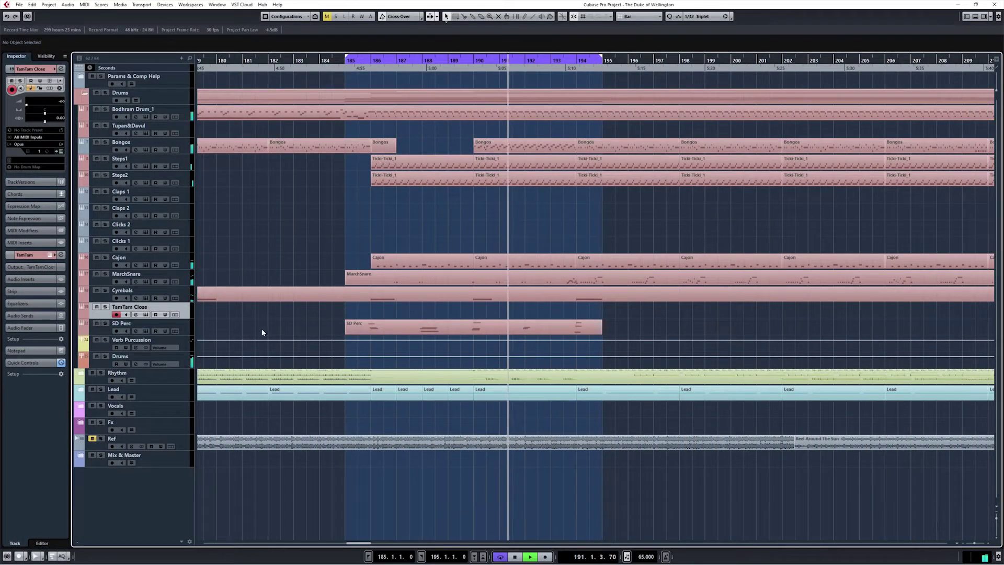
key("F3")
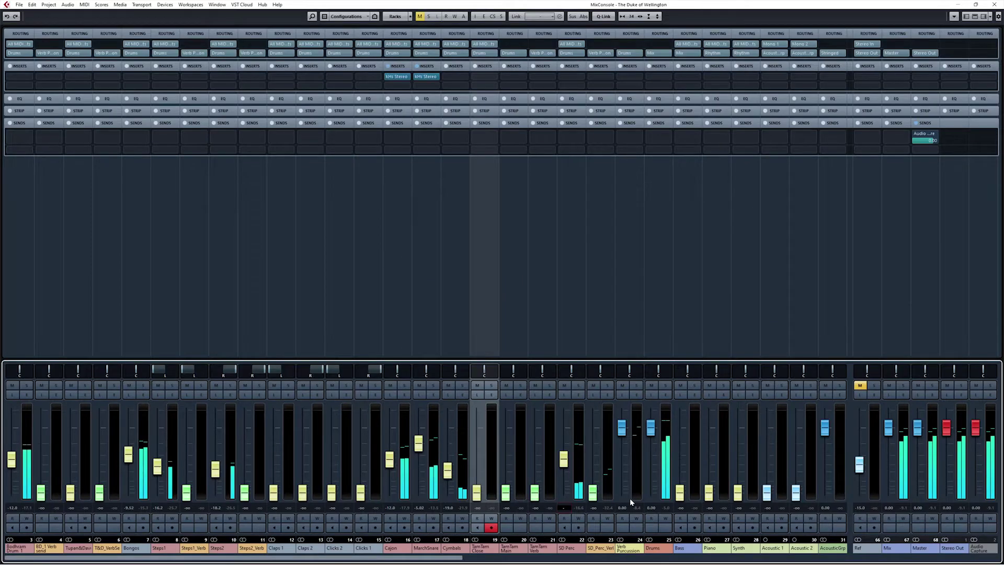
key("F3")
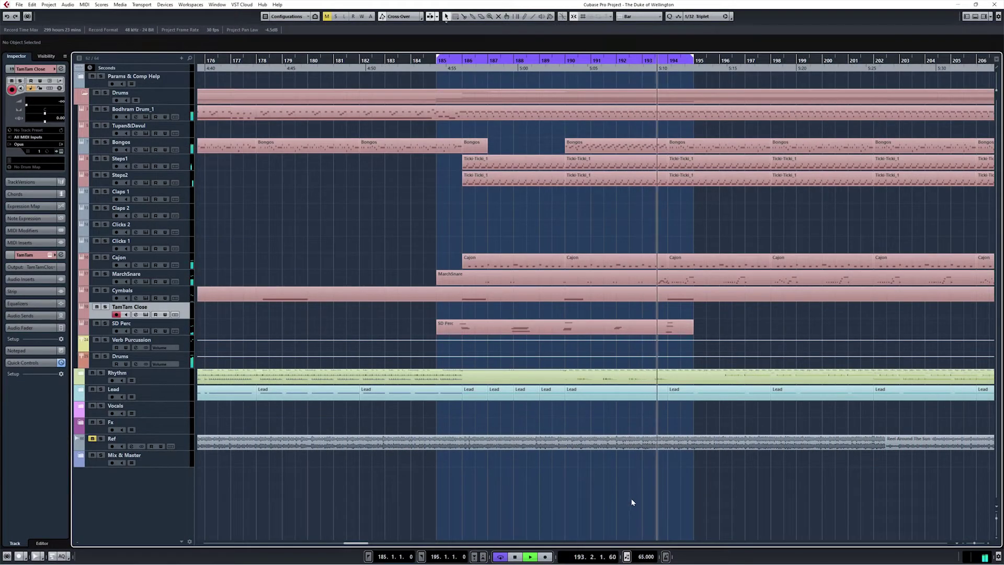
key("F3")
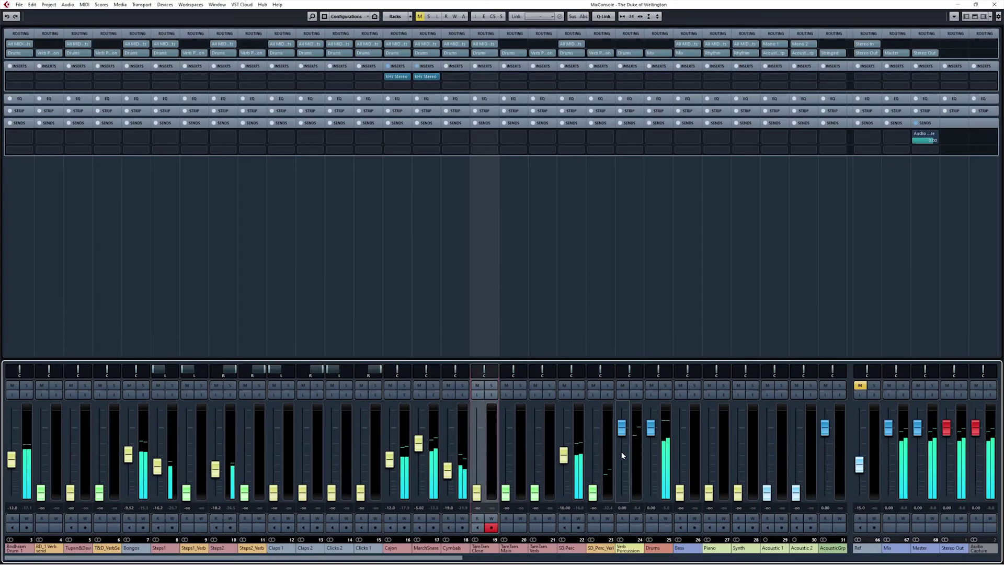
left_click_drag(566, 459, 565, 455)
left_click(565, 507)
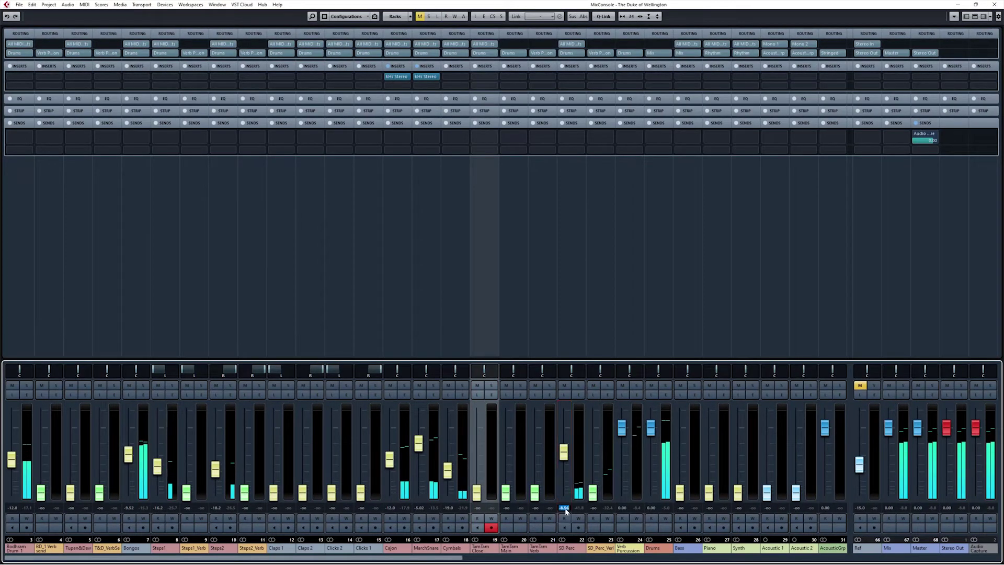
type("-8.5")
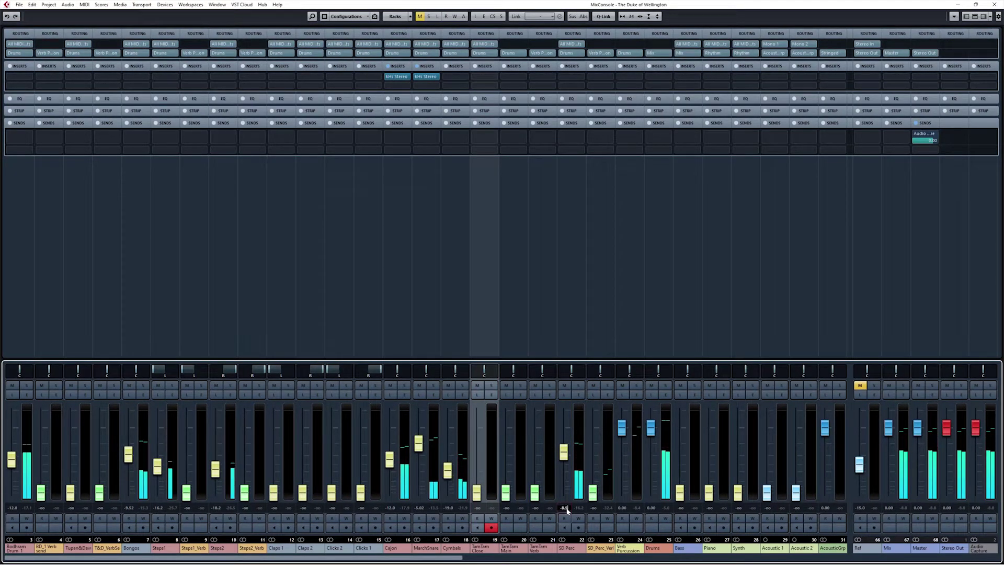
type("0")
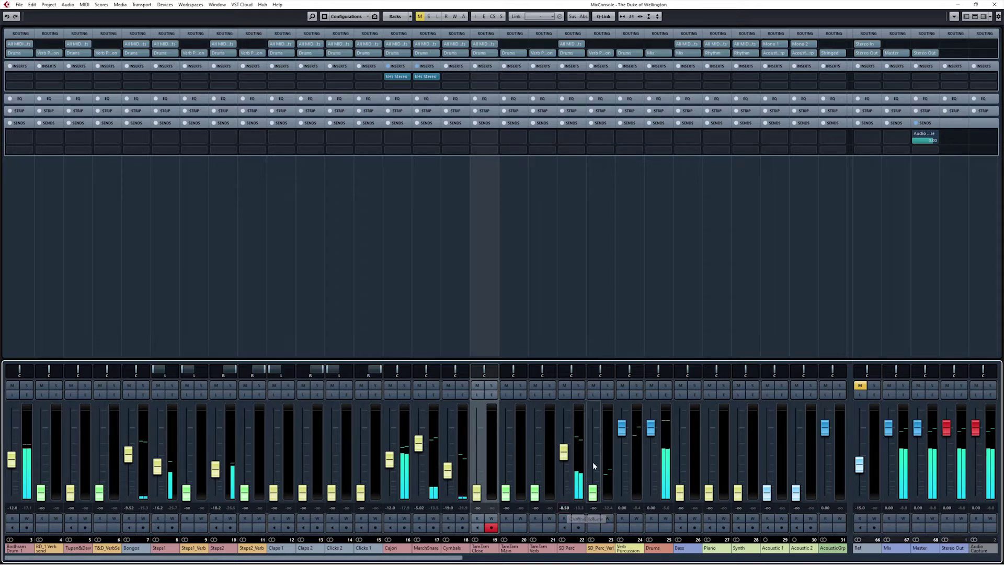
Bring up the TamTam Main fader to -4.50 dB.
left_click_drag(505, 492, 506, 442)
left_click(506, 508)
type("-3.00")
key("Return")
scroll(505, 477, "down", 2)
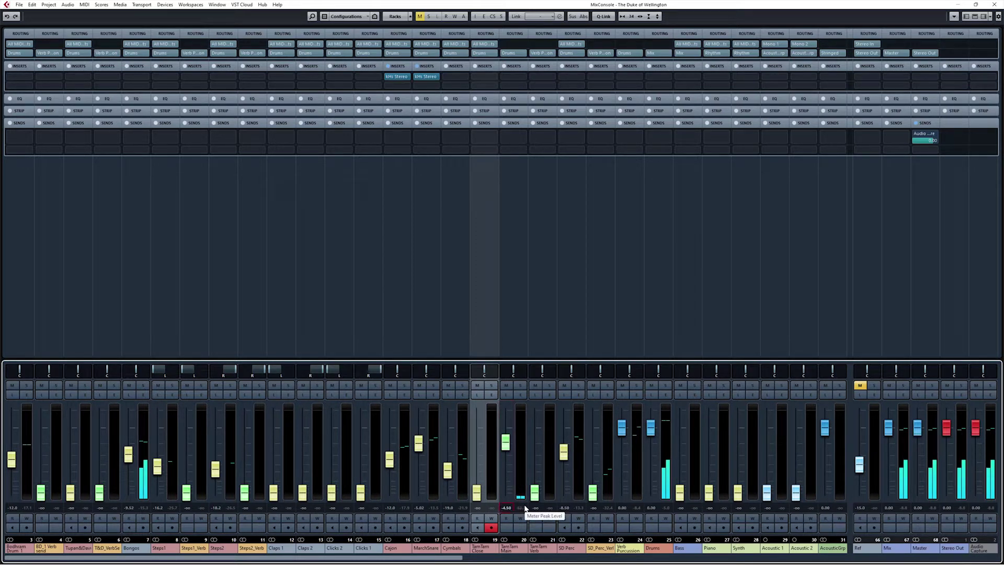
Check the arrangement around bars 66 to 77 during playback and raise the SD Perc fader to -7.14 dB.
key("F3")
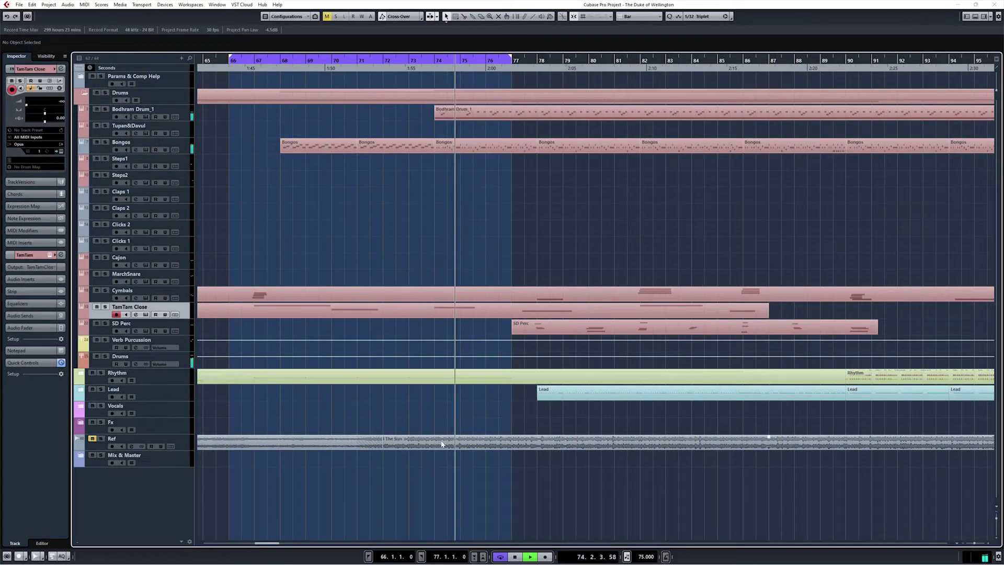
key("F3")
key("F3")
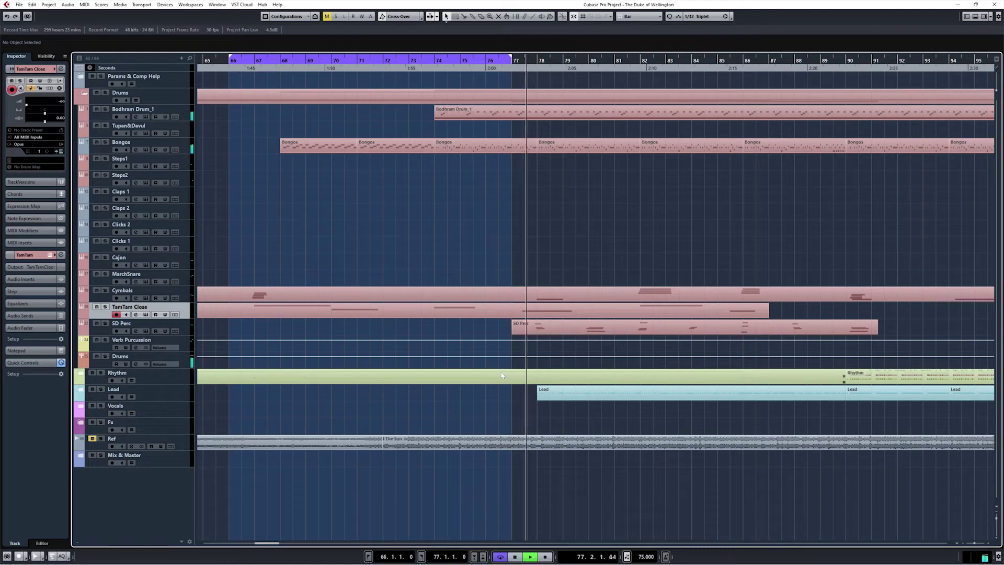
key("F3")
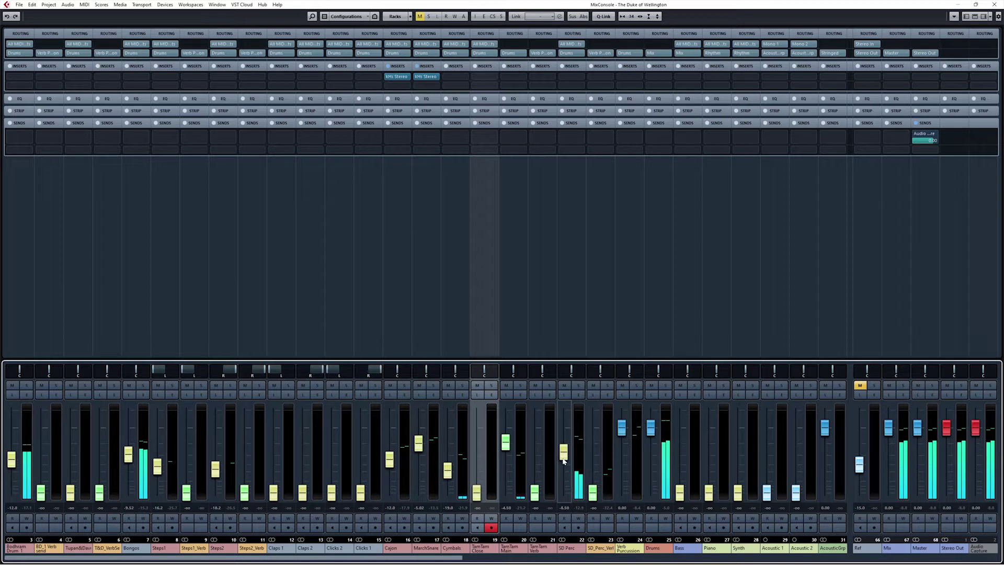
scroll(565, 461, "up", 2)
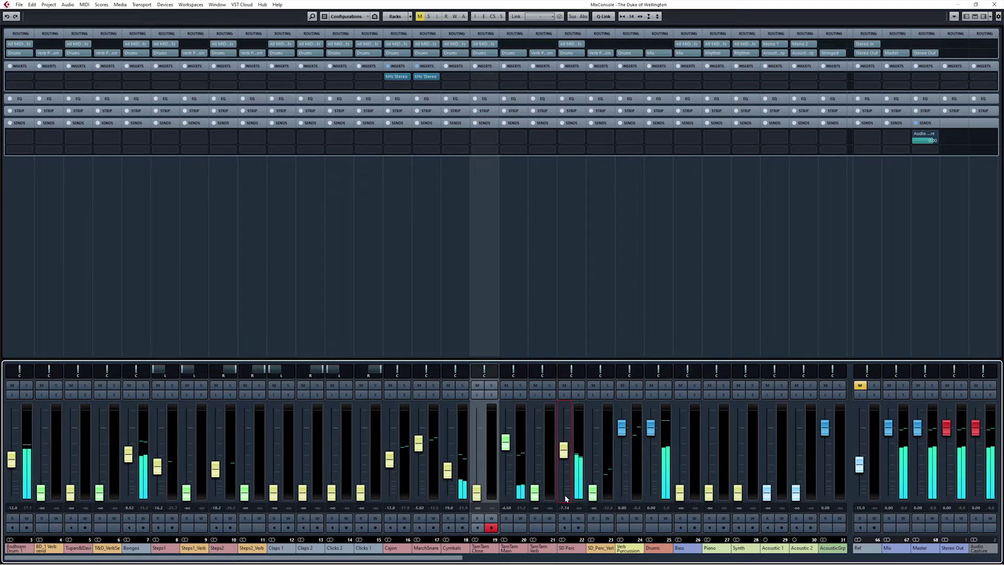
scroll(566, 453, "down", 2)
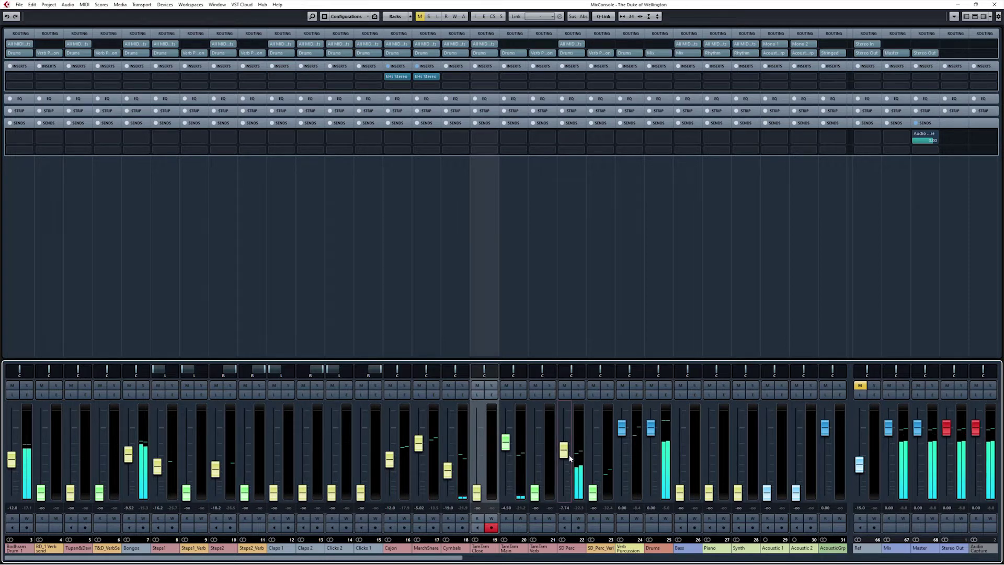
Set the SD Perc fader to -7.41 dB and bring up the Bass fader to -5.00 dB.
scroll(568, 453, "up", 1)
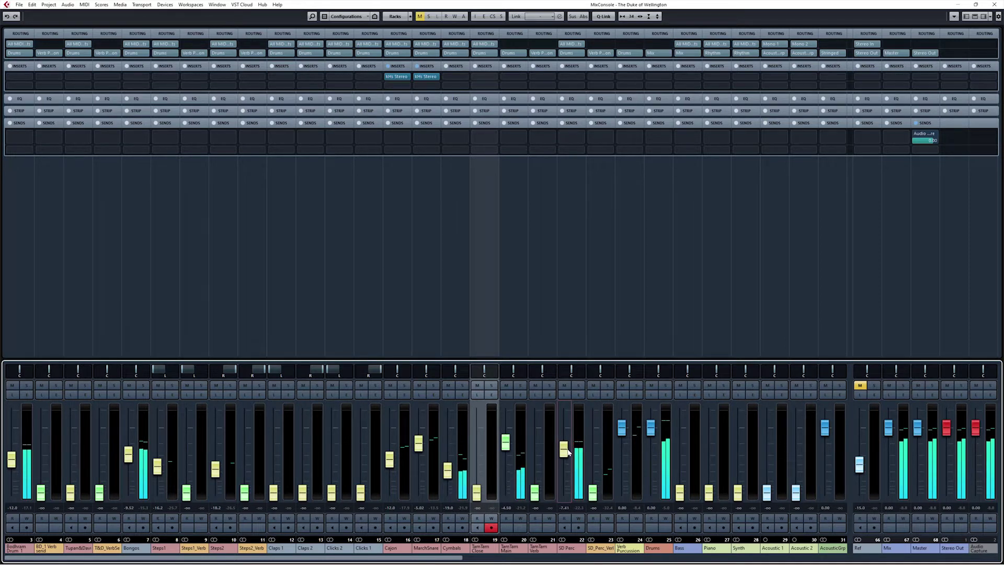
left_click(680, 491)
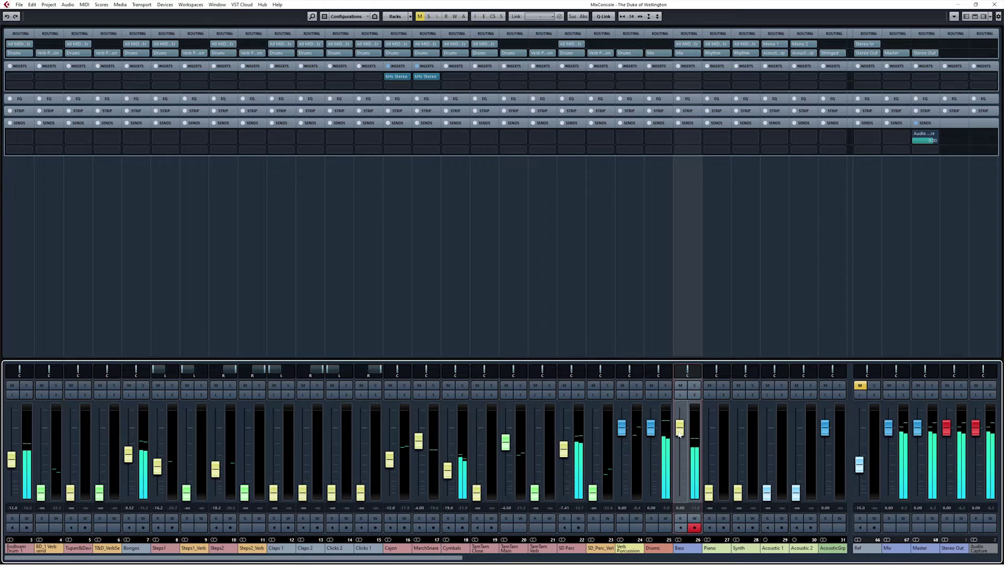
left_click_drag(680, 491, 684, 456)
scroll(685, 458, "up", 6)
mouse_move(683, 449)
left_mouse_down()
mouse_move(683, 438)
mouse_move(682, 446)
left_mouse_up()
left_click(678, 507)
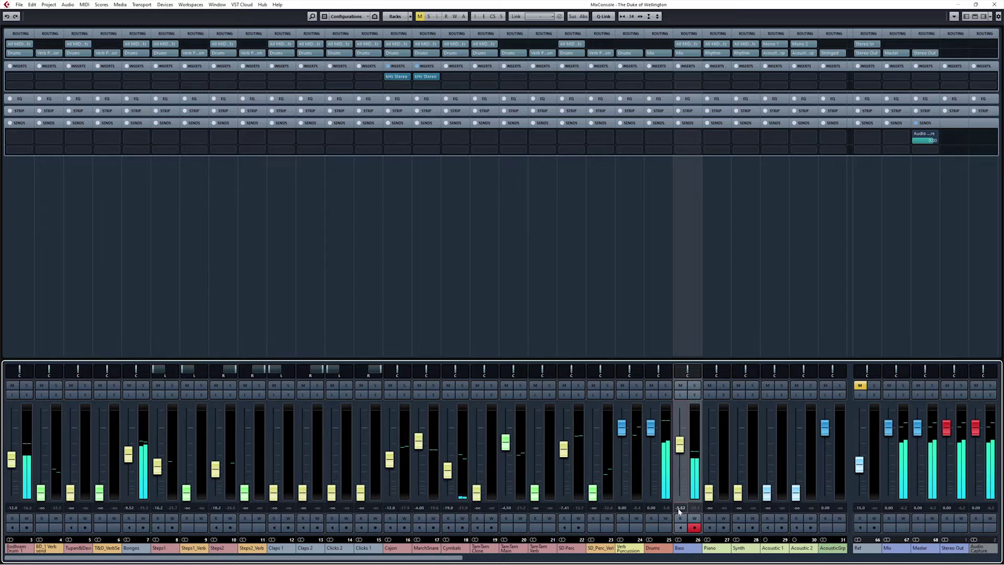
type("-5")
key("Return")
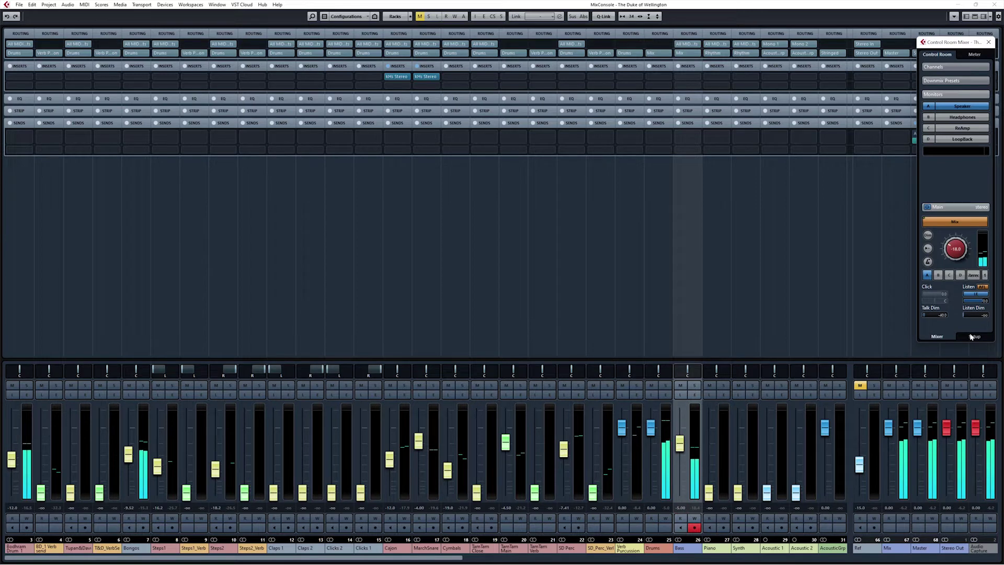
Check the Control Room mixer.
left_click(936, 338)
left_click(936, 338)
key("Escape")
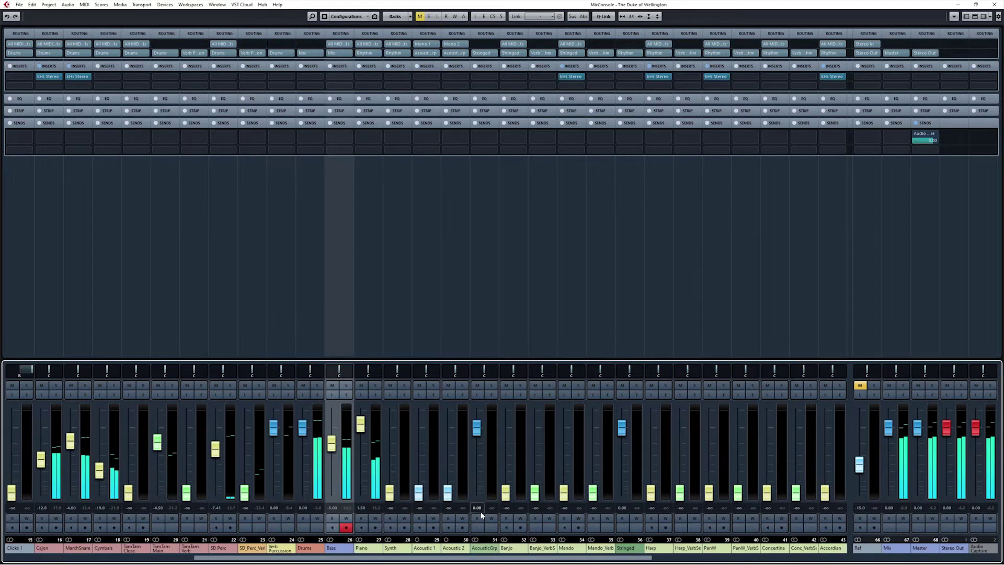
Compare the Bass and Piano channels in solo, set the Piano fader to 0.00 dB, and clear the solos.
left_click_drag(361, 424, 362, 439)
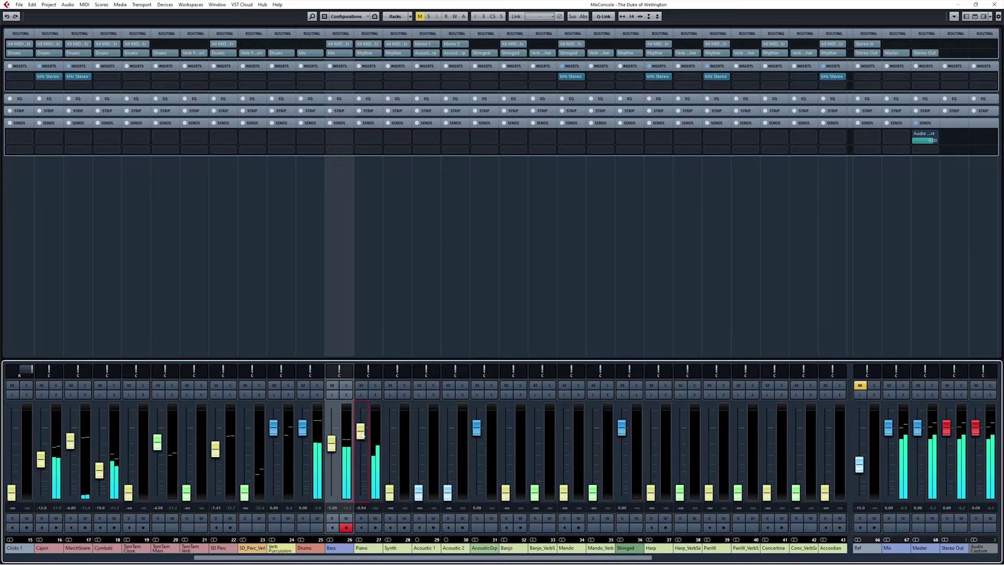
left_click(346, 386)
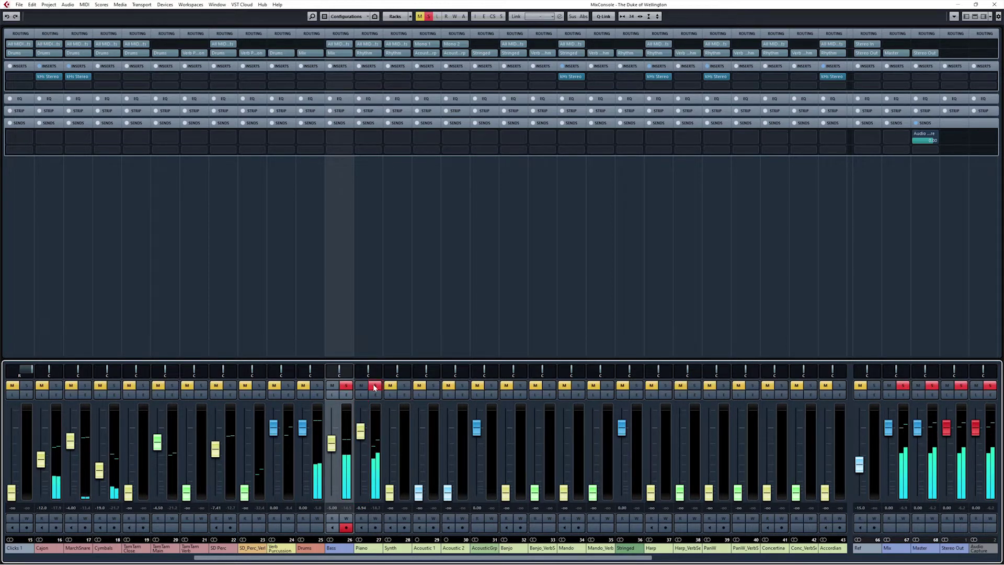
key("F3")
key("F3")
mouse_move(360, 442)
left_mouse_down()
mouse_move(362, 453)
mouse_move(364, 435)
left_mouse_up()
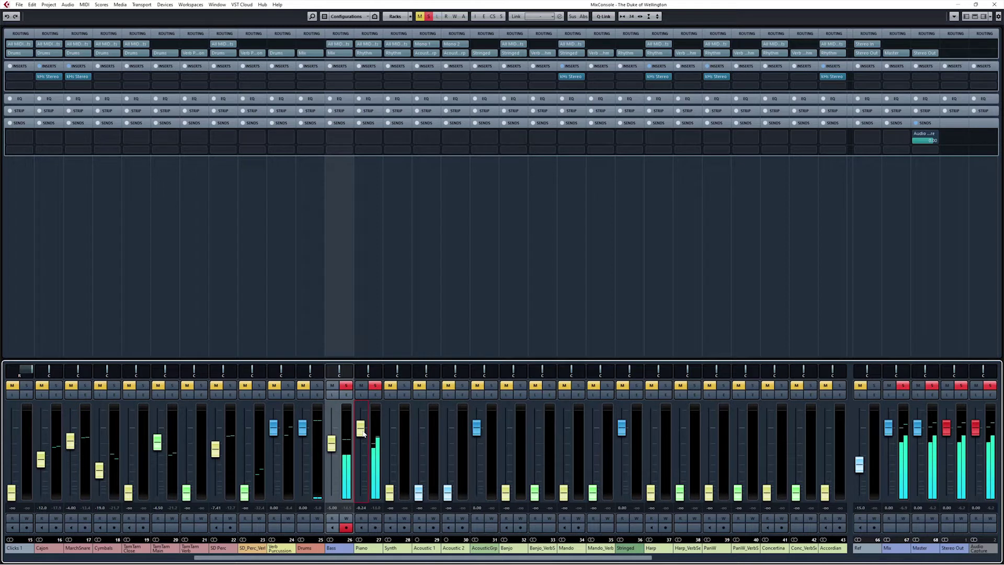
left_click(361, 507, "ctrl")
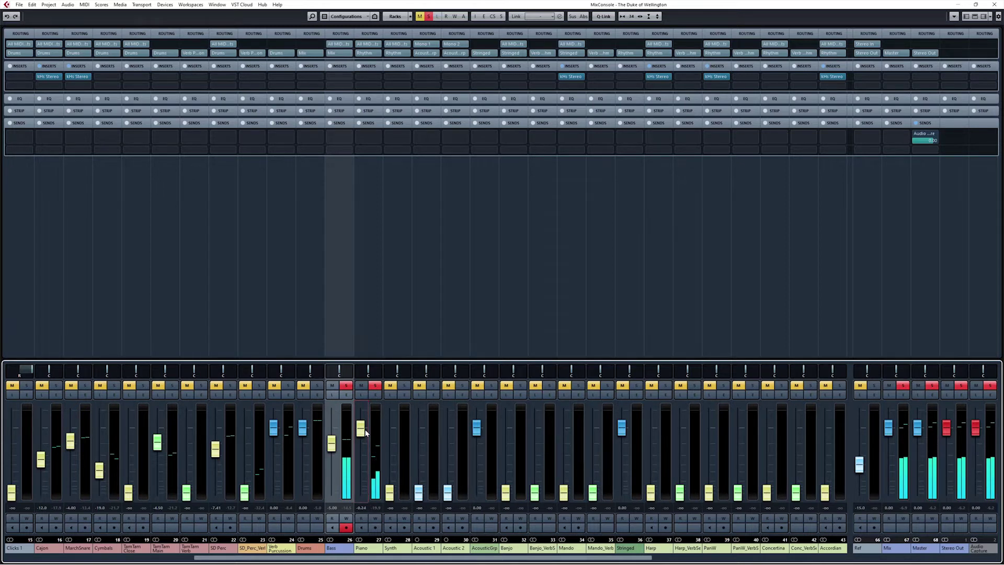
key("F3")
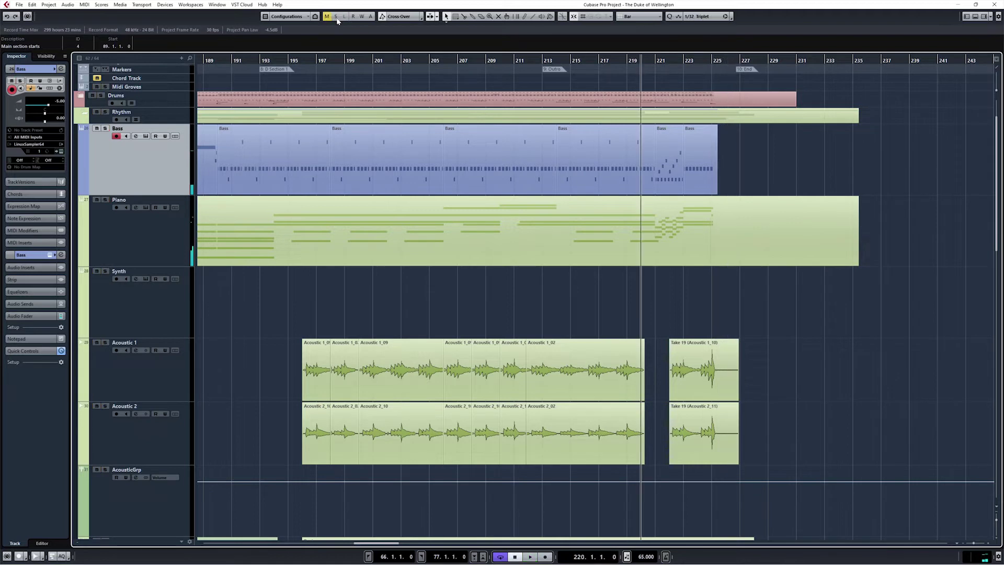
key("F3")
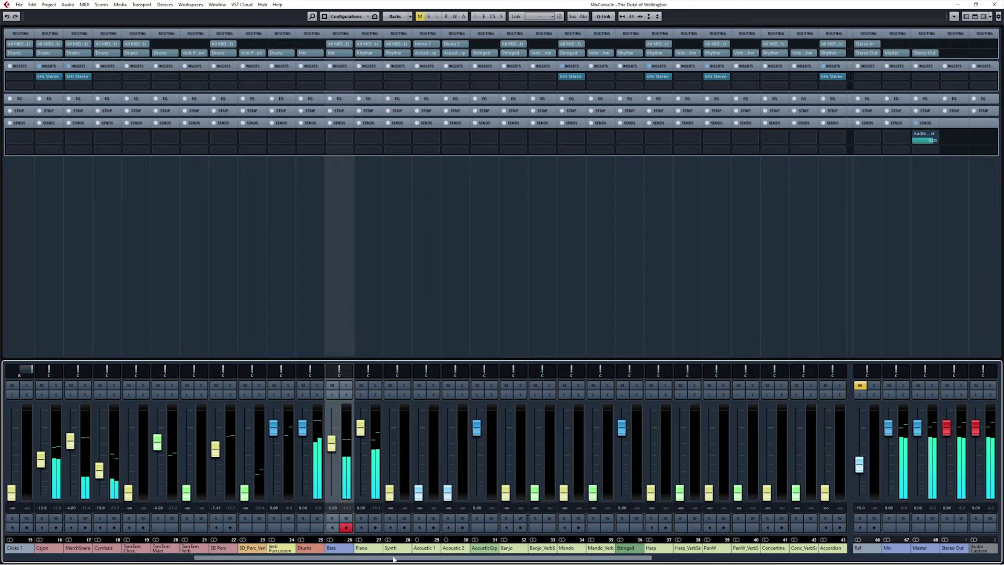
Select the Synth channel and set its fader to -11.0 dB.
left_click_drag(392, 558, 406, 558)
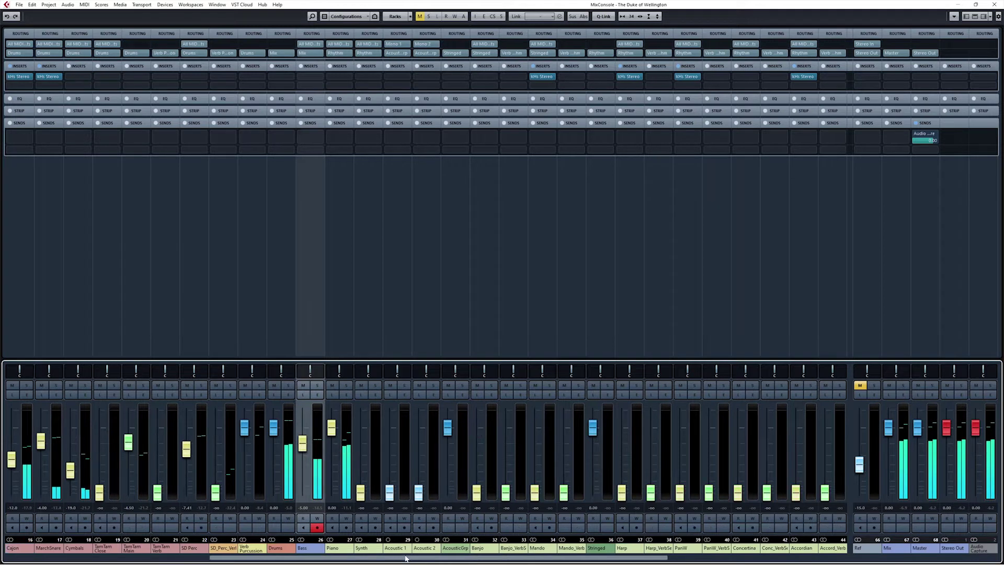
left_click(334, 333)
left_click(368, 331)
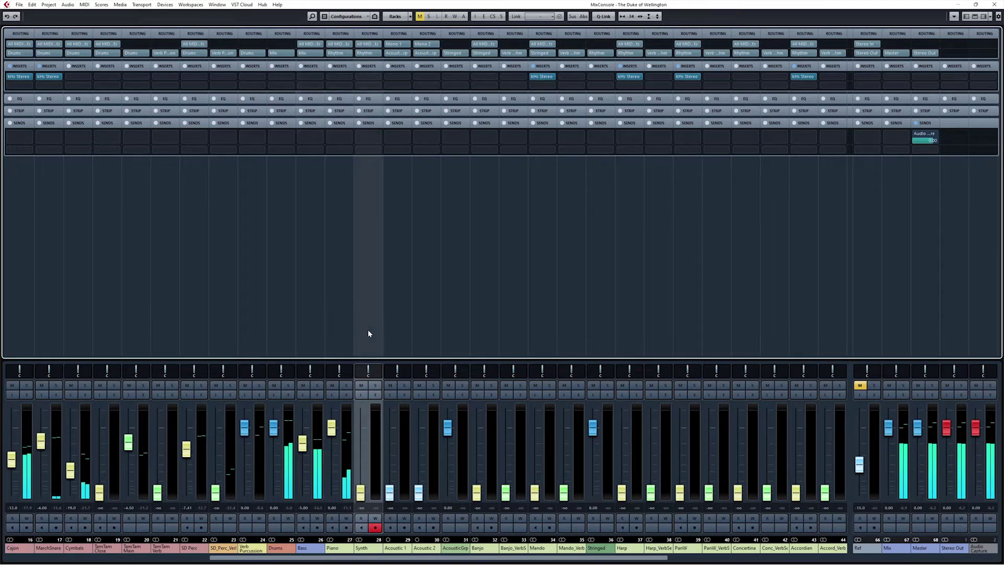
left_click(362, 506)
type("-11")
key("Return")
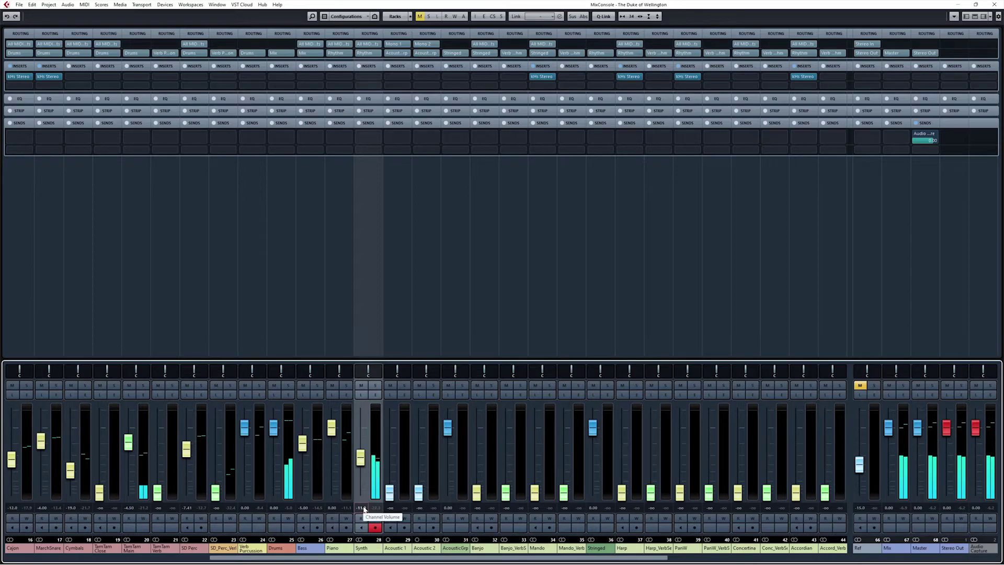
Check the Synth part in the arrangement and raise the Synth fader slightly to about -10.5 dB.
key("F3")
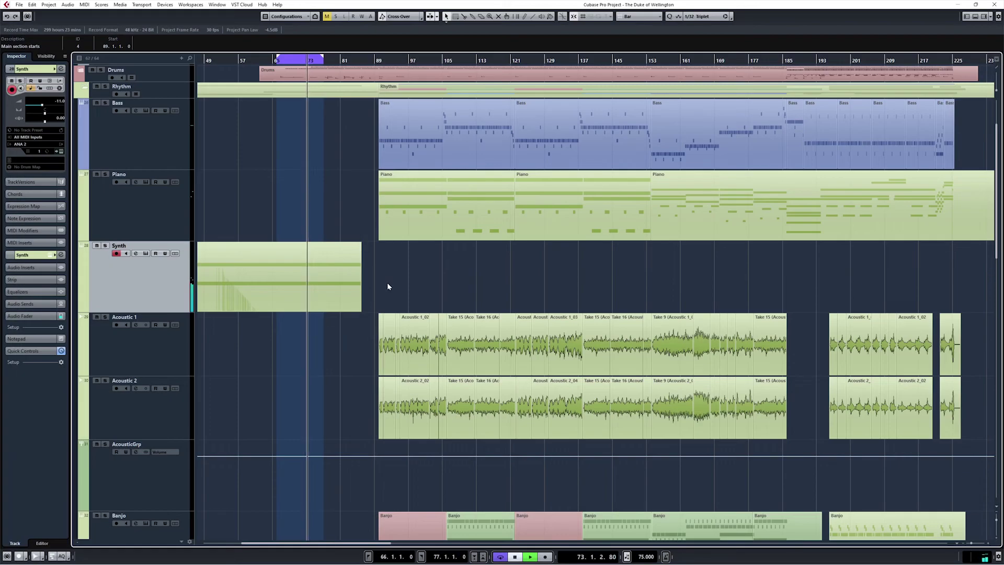
key("F3")
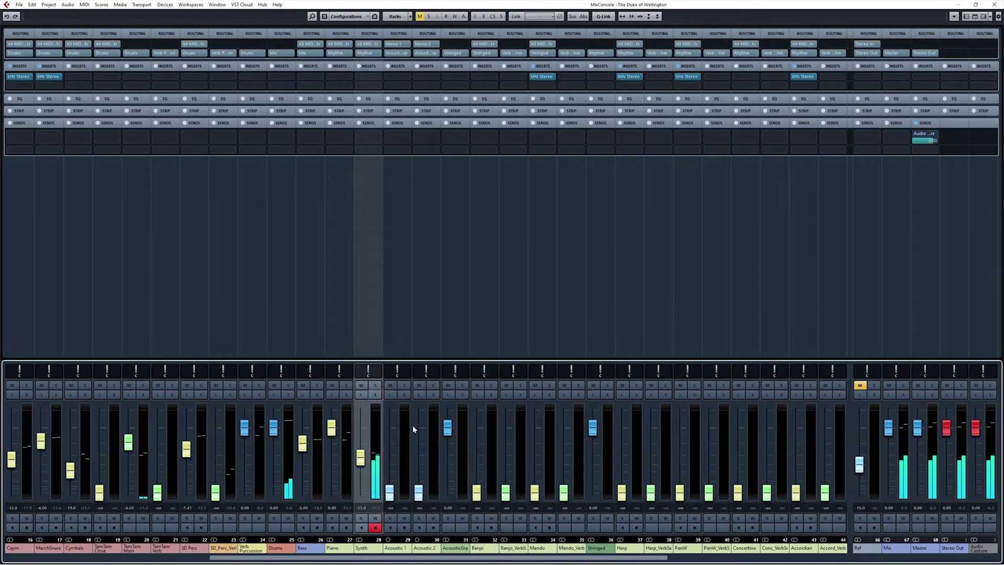
left_click_drag(361, 464, 361, 462)
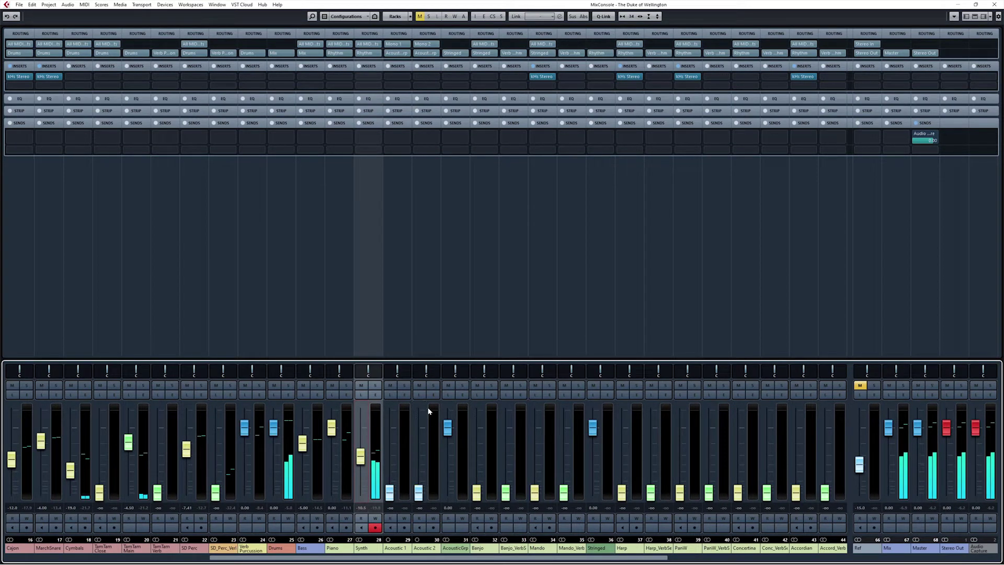
Bring up the UilleanP fader to about -12.5 dB and the PanW fader to -1.26 dB.
scroll(462, 561, "right", 2)
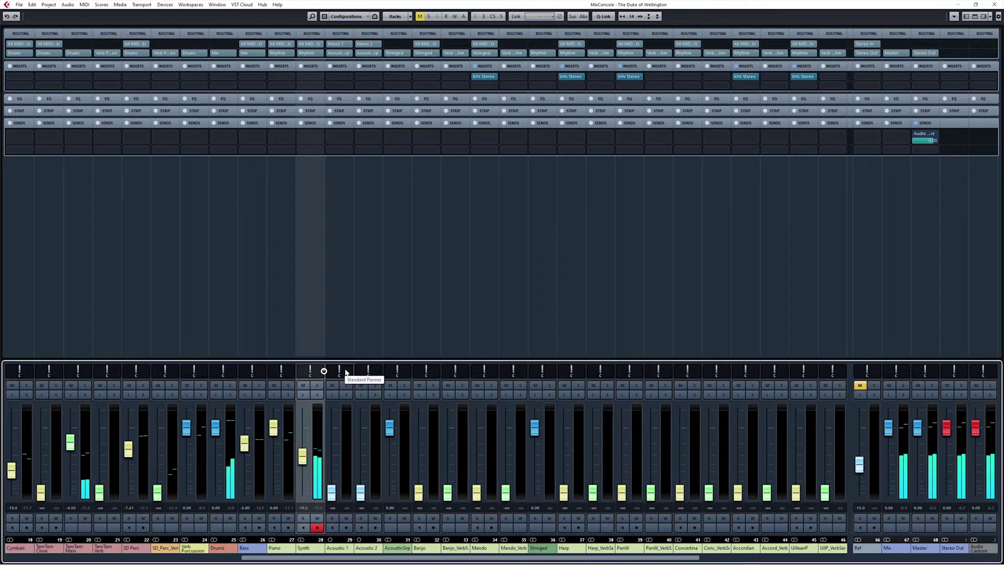
scroll(739, 499, "right", 2)
left_click(739, 499)
left_click_drag(738, 498, 743, 459)
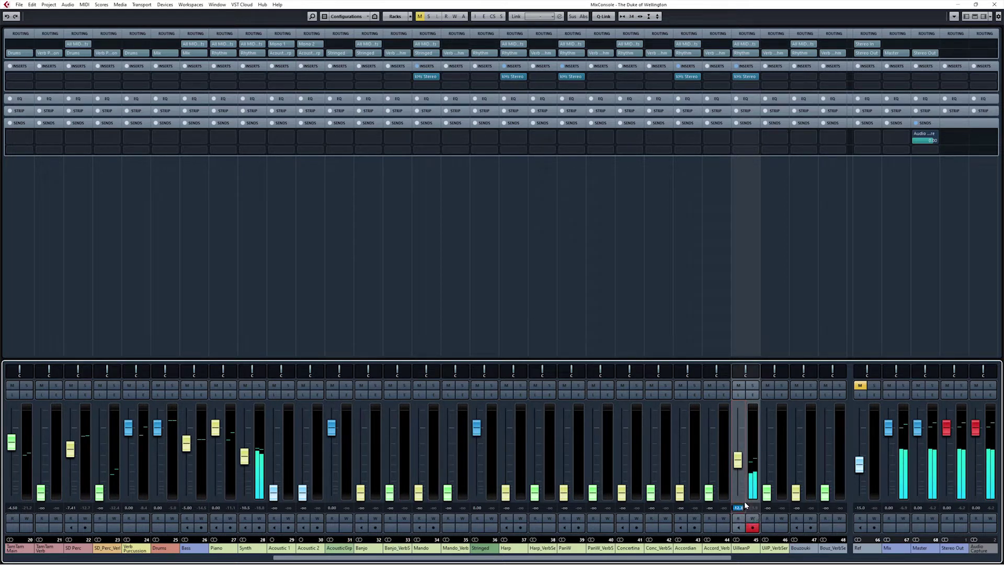
left_click_drag(564, 494, 567, 440)
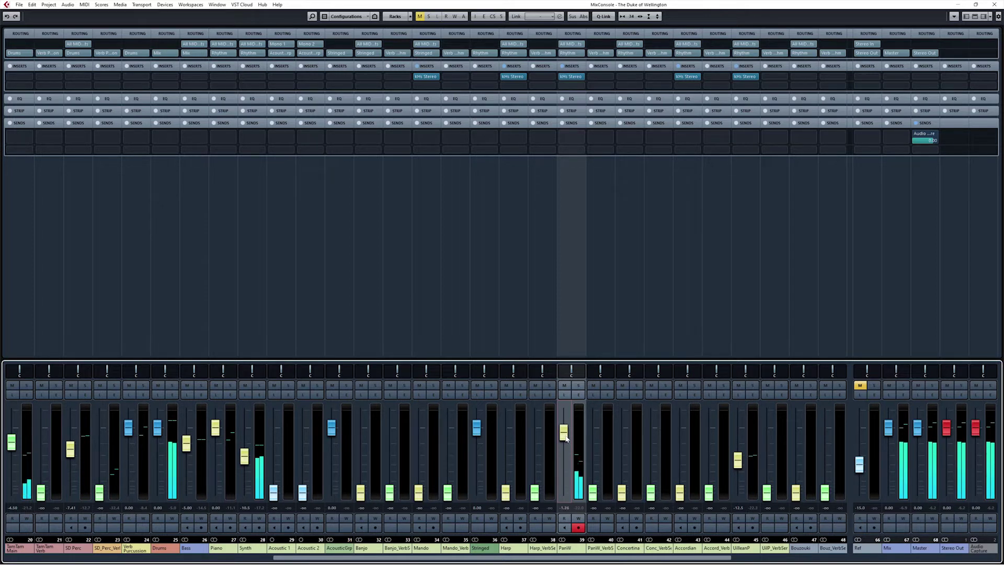
Solo the Acoustic 1 and Acoustic 2 channels and set their faders to 0.00 dB and -1.00 dB.
left_click(288, 385)
left_click(273, 492, "ctrl")
left_click(302, 493, "ctrl")
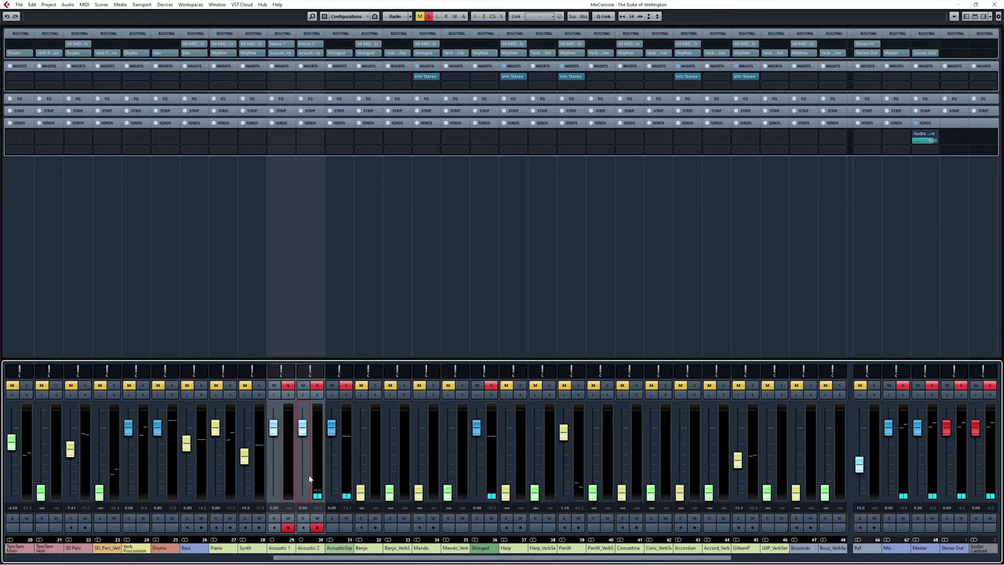
left_click_drag(303, 427, 302, 430)
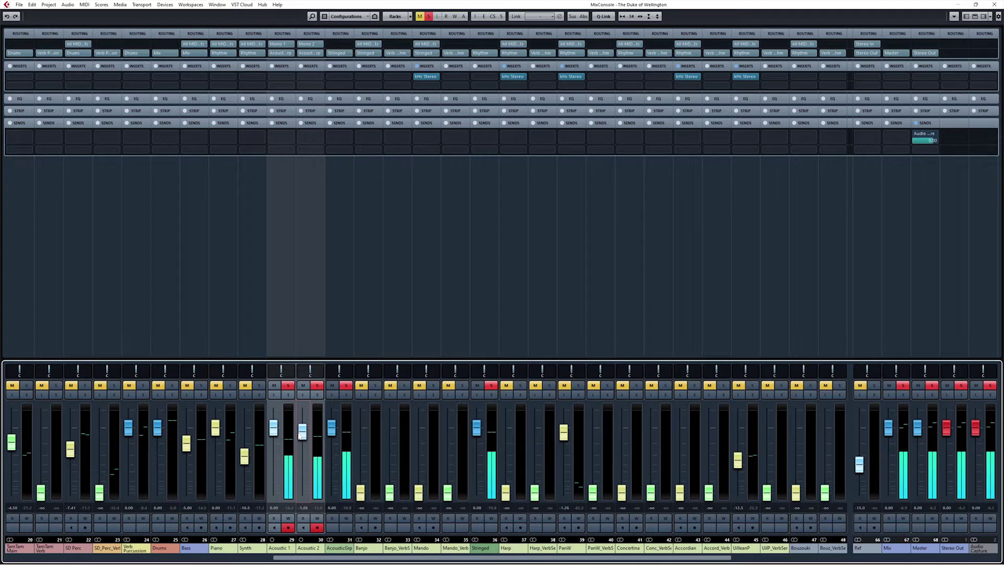
Enable Listen on Acoustic 1 and try inverting its phase in the channel settings.
left_click(288, 395)
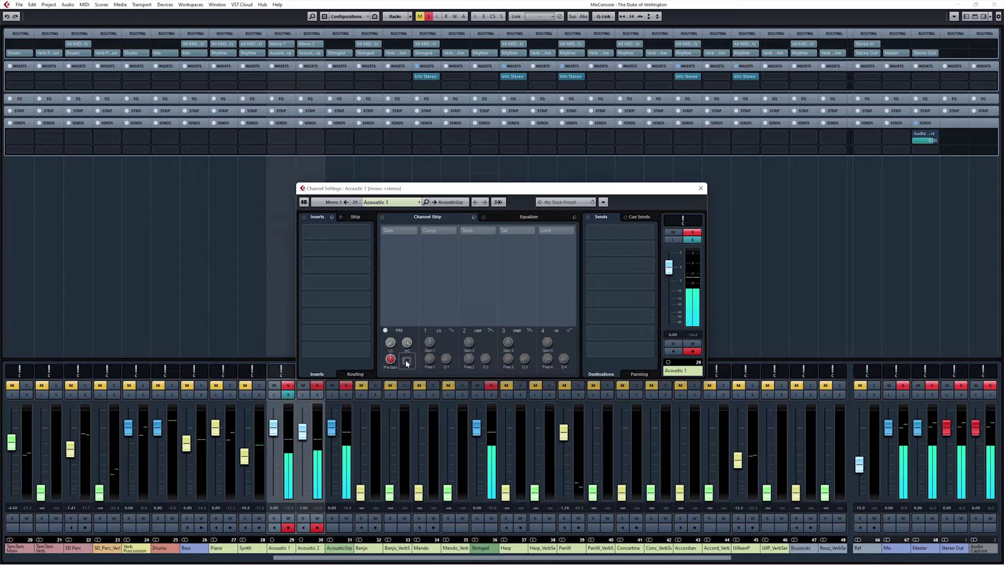
left_click(407, 362)
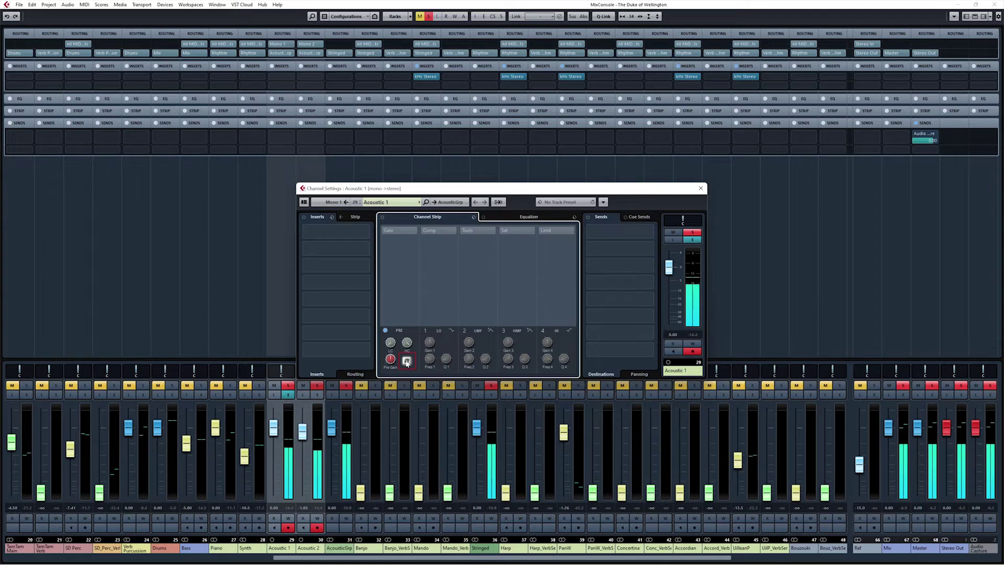
left_click(407, 361)
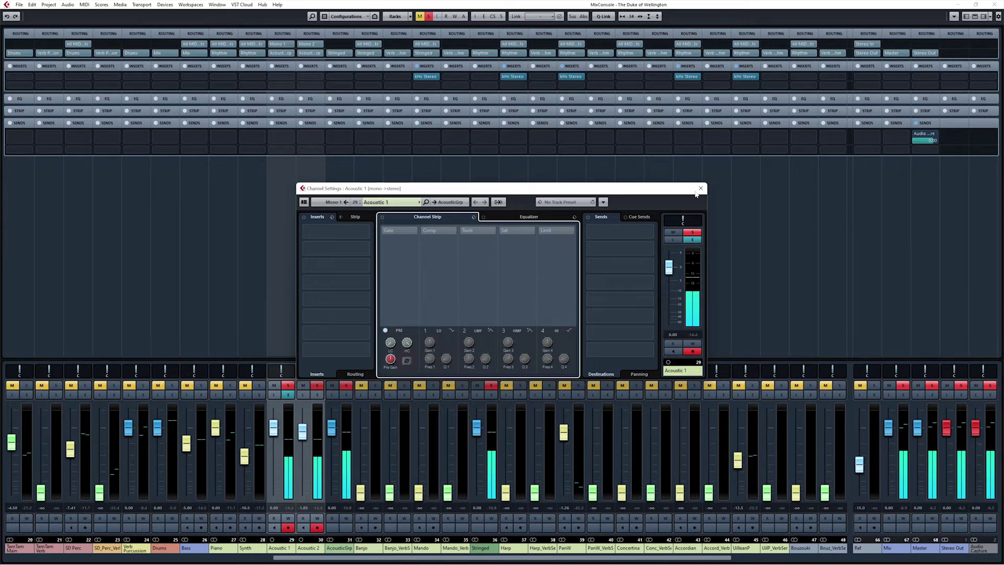
left_click(702, 193)
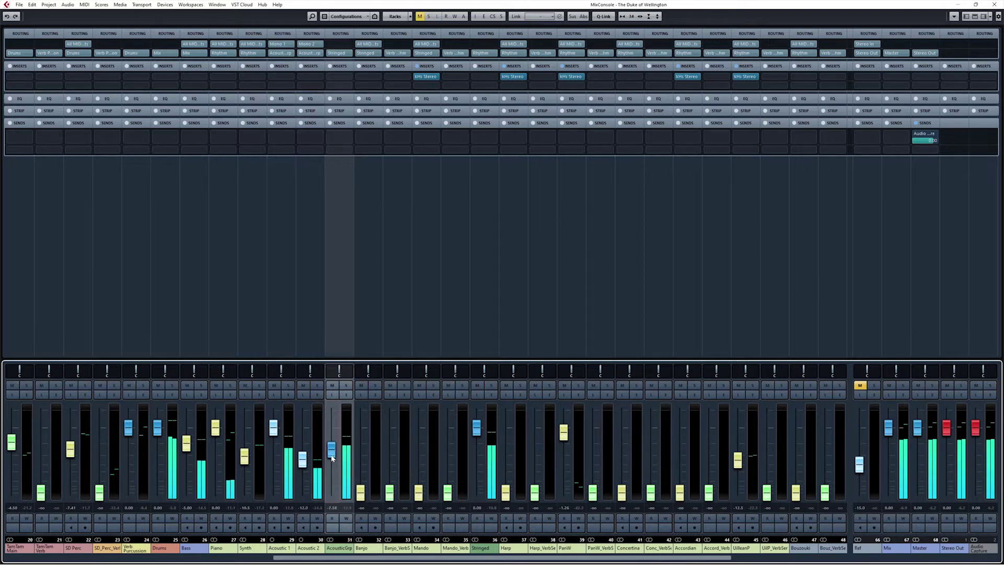
Set the AcousticGrp fader to -1.50 dB and lower the Piano fader to about -2.5 dB.
left_click_drag(331, 459, 334, 442)
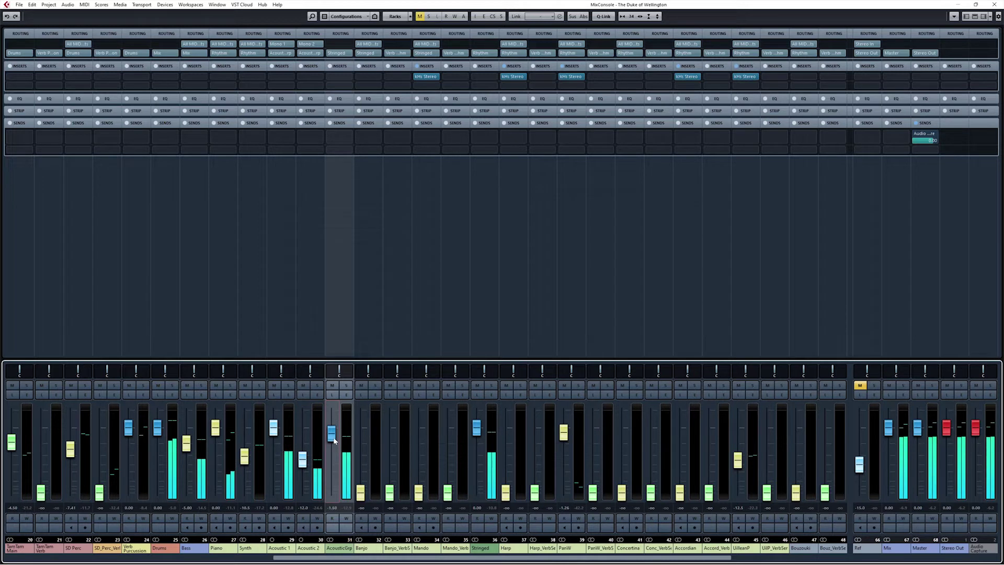
left_click(332, 507)
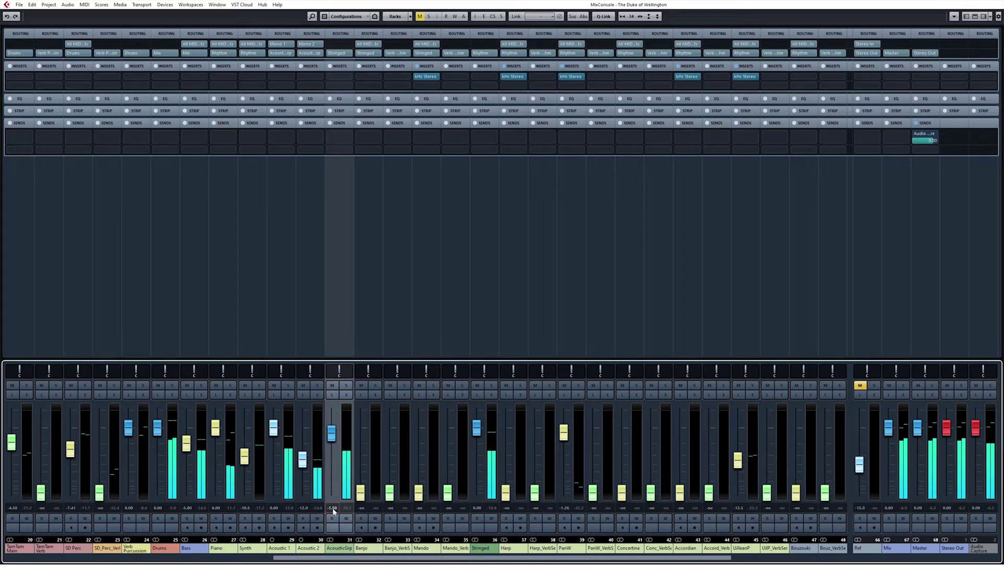
key("F3")
key("F3")
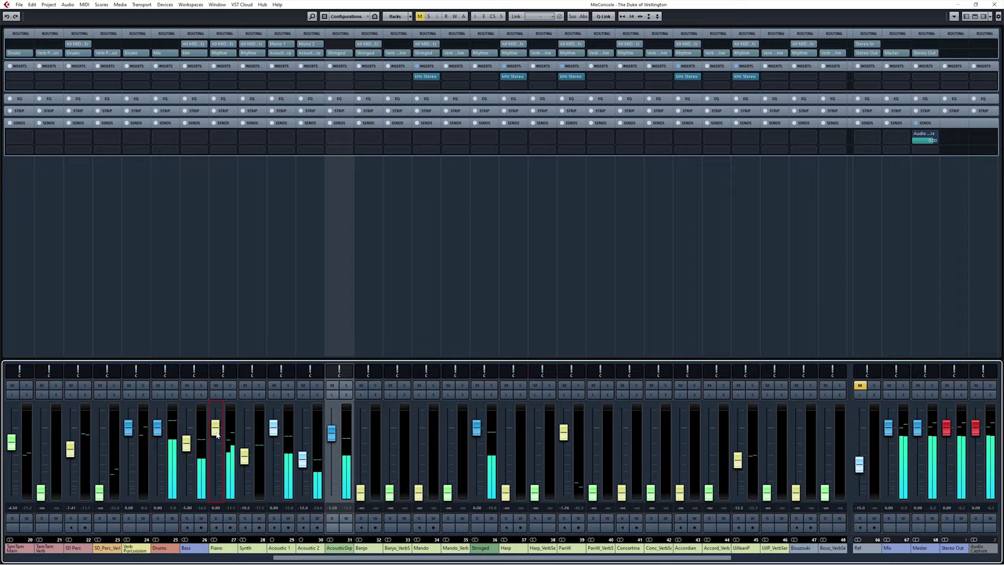
left_click_drag(216, 434, 217, 442)
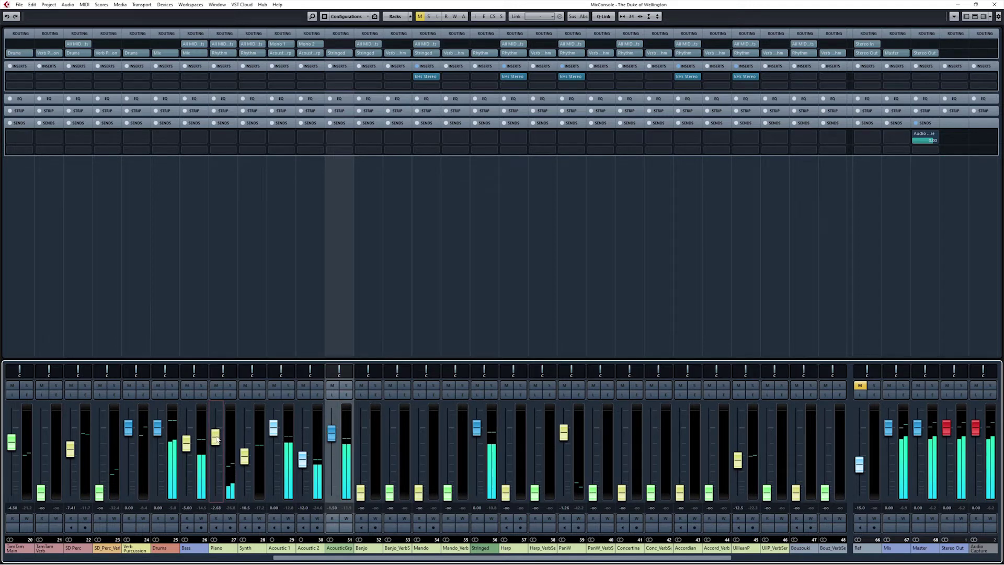
left_click_drag(218, 438, 220, 509)
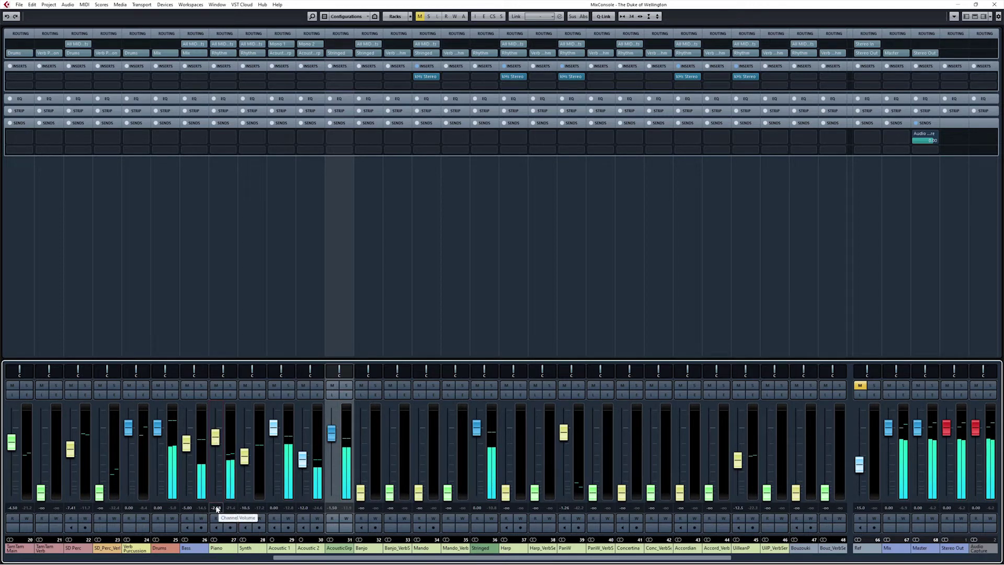
Raise the Drum 1 fader on channel 3 to about -10.3 dB and select the Drums group channel.
left_click_drag(285, 560, 17, 561)
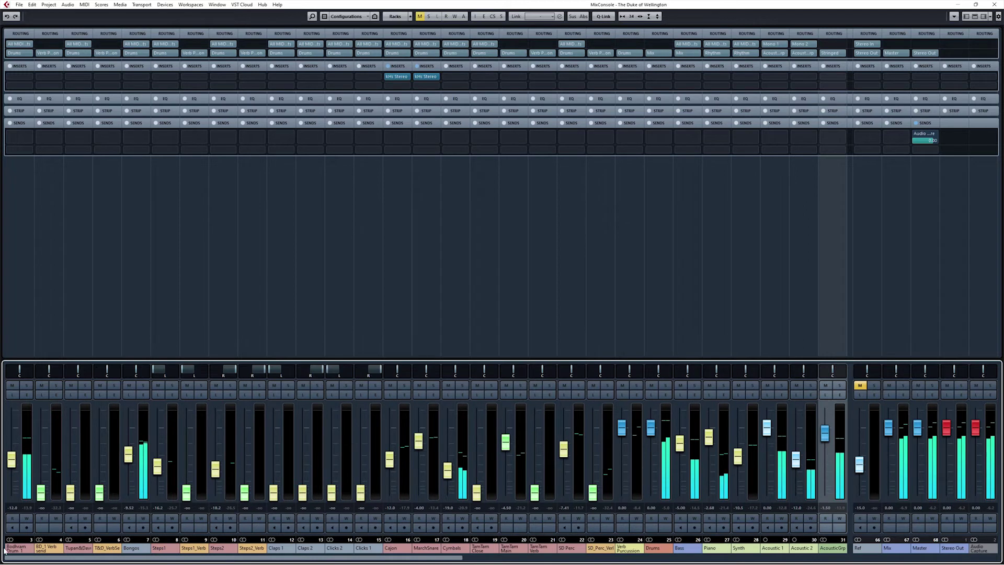
mouse_move(14, 461)
left_mouse_down()
mouse_move(15, 444)
mouse_move(15, 458)
left_mouse_up()
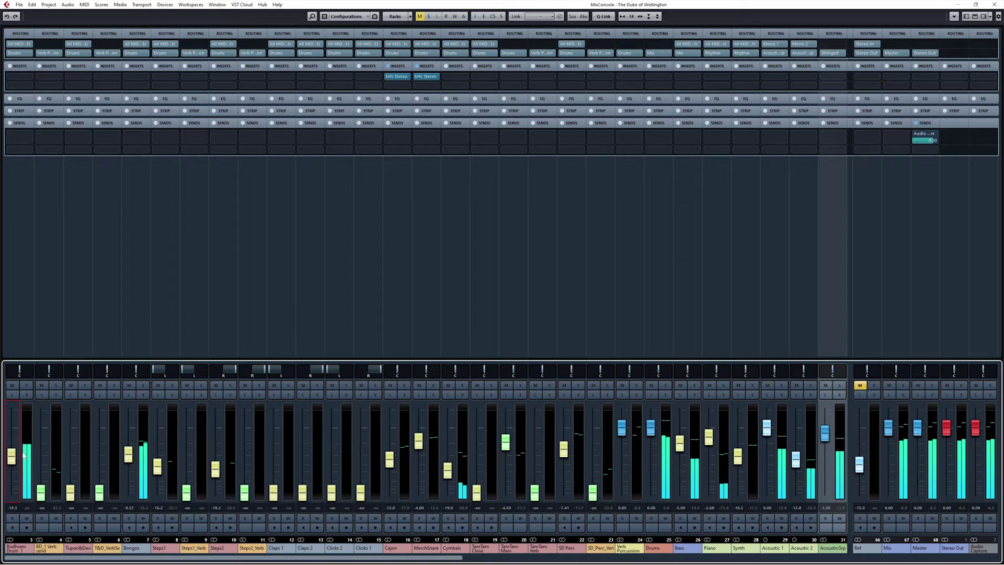
left_click(654, 328)
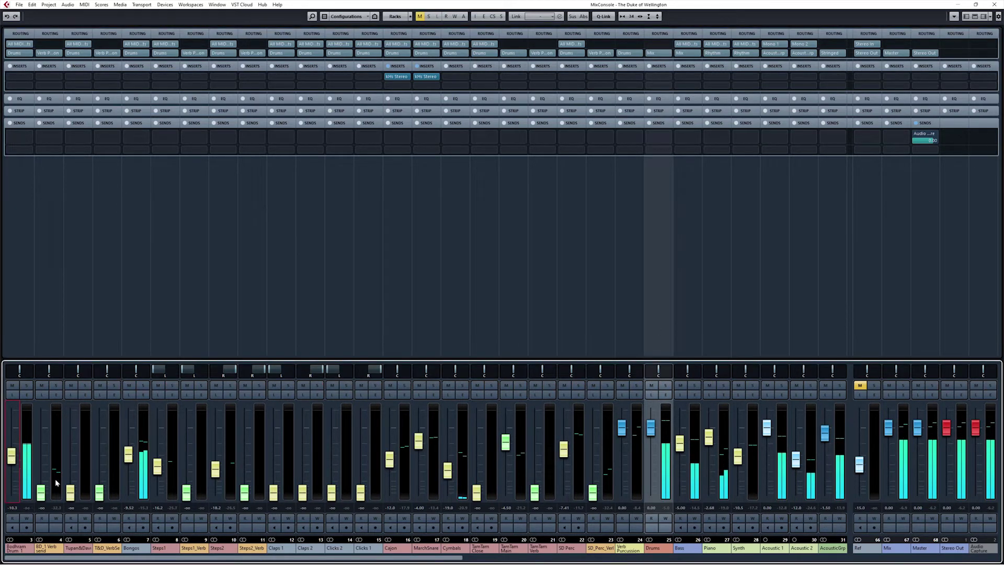
mouse_move(251, 561)
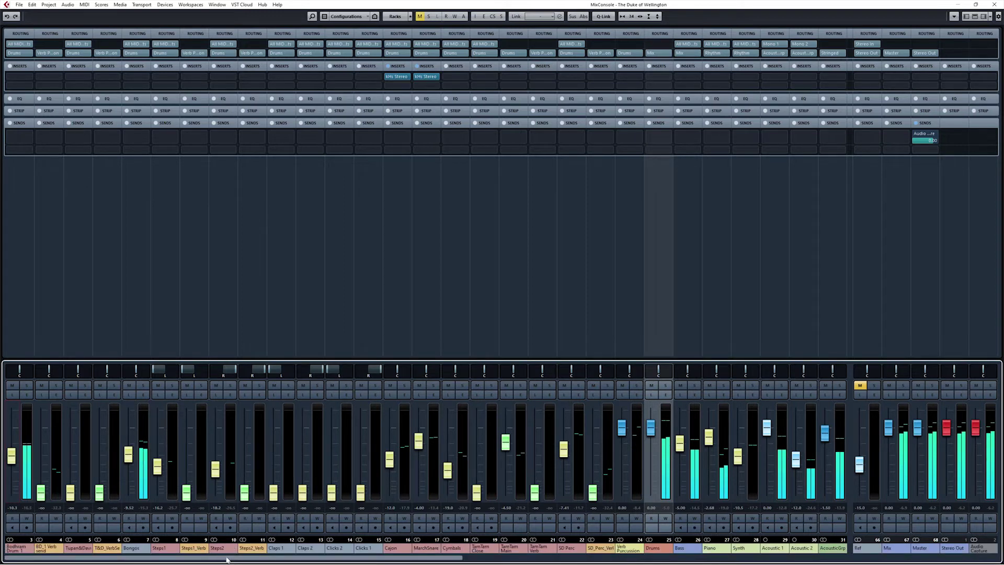
Solo the Stringed group, raise the Banjo fader to about -11.1 dB, and clear the solos.
scroll(423, 548, "right", 6)
scroll(423, 548, "right", 3)
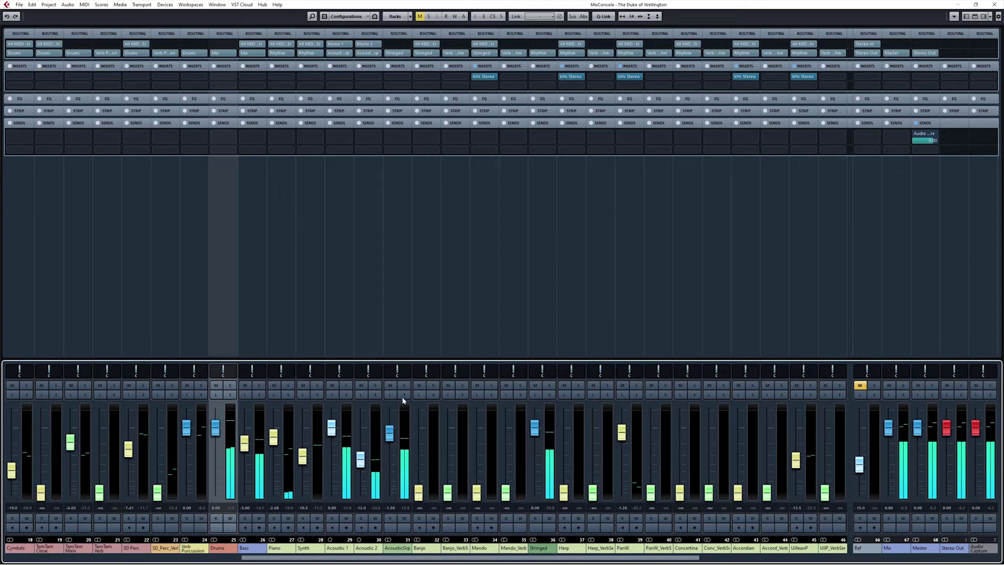
left_click(542, 328)
key("s")
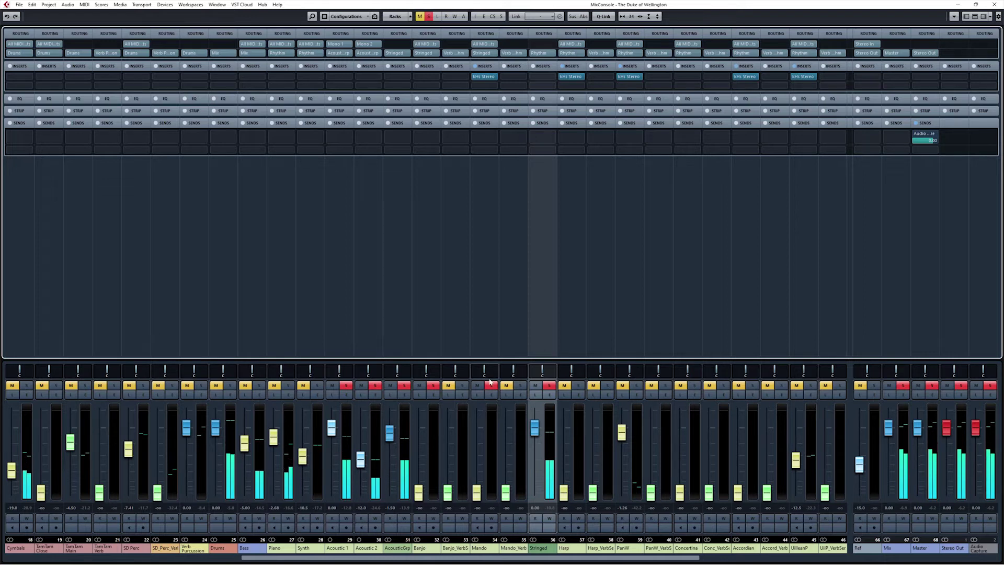
left_click_drag(419, 494, 425, 448)
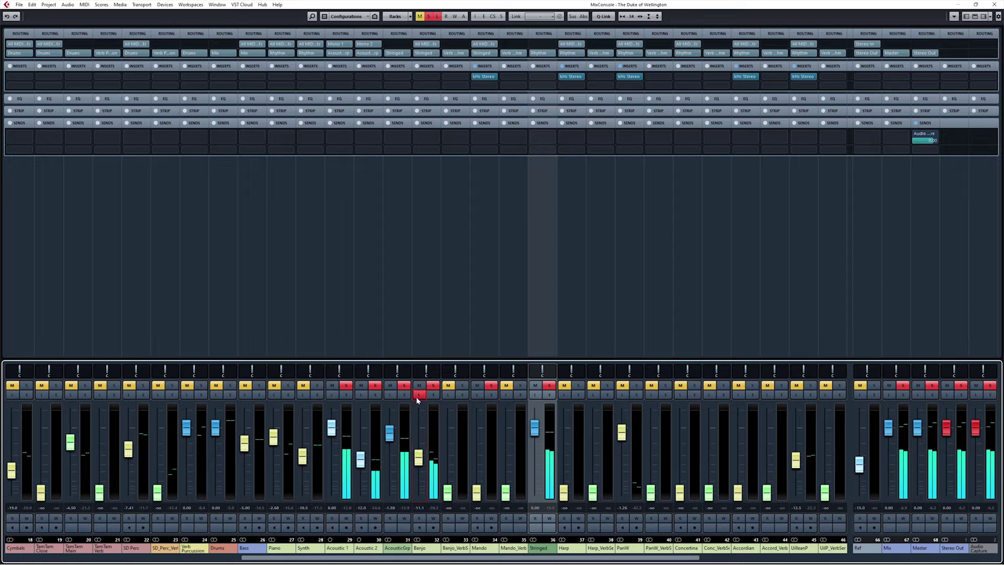
left_click(549, 385)
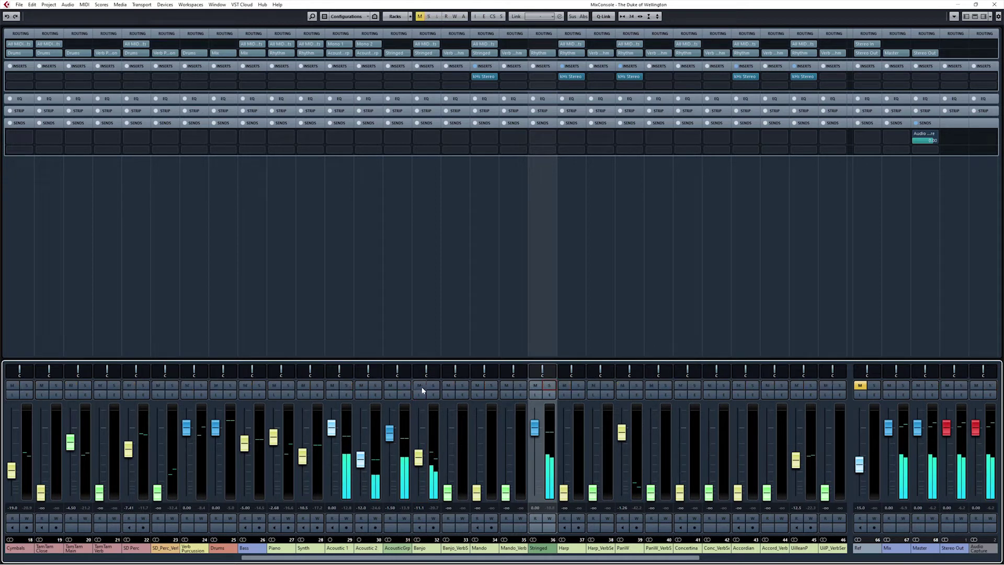
Solo Banjo and Mando together, raise the Mando fader to about -8.9 dB, and release the solos.
left_click(429, 385)
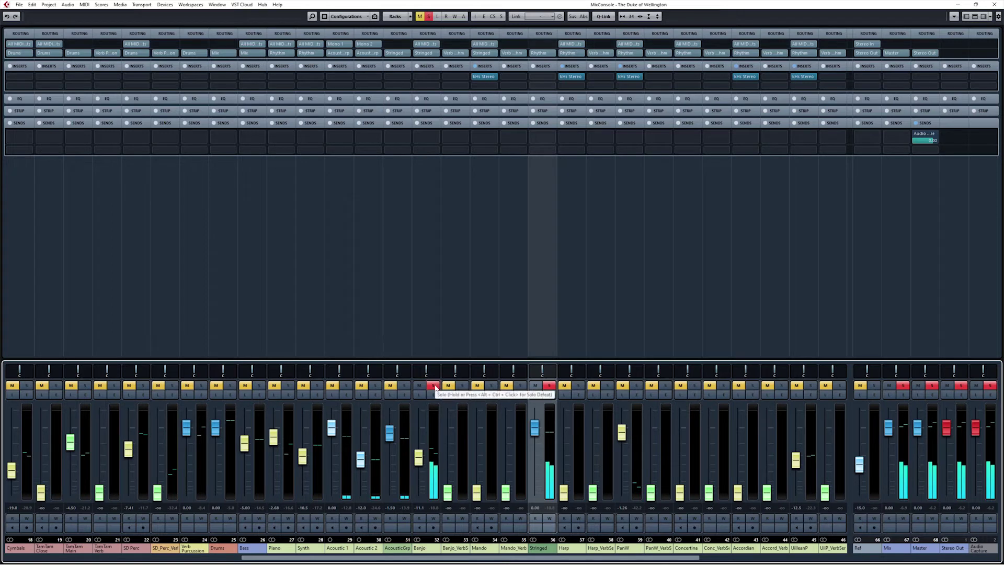
left_click(491, 385)
left_click_drag(476, 492, 477, 460)
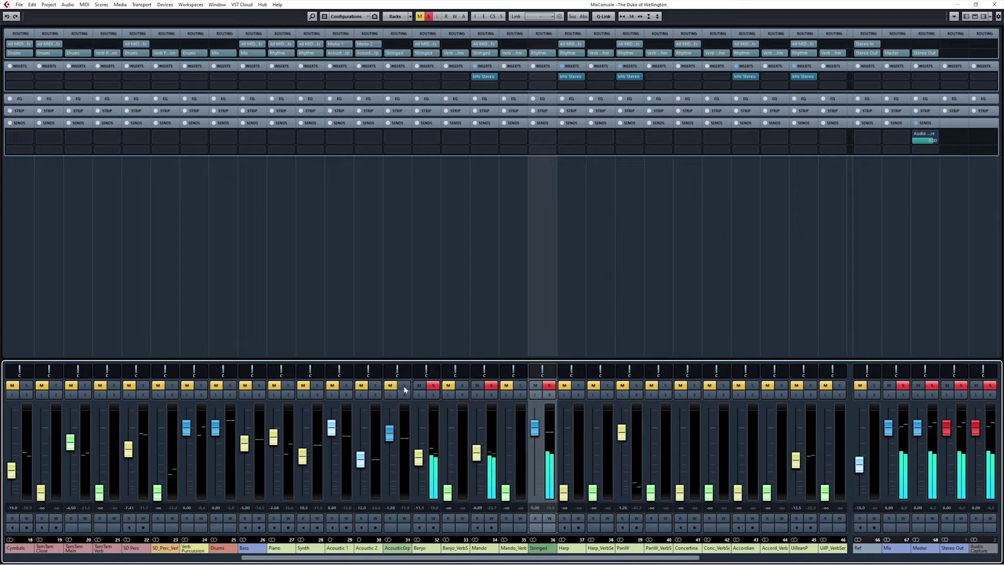
left_click(491, 385)
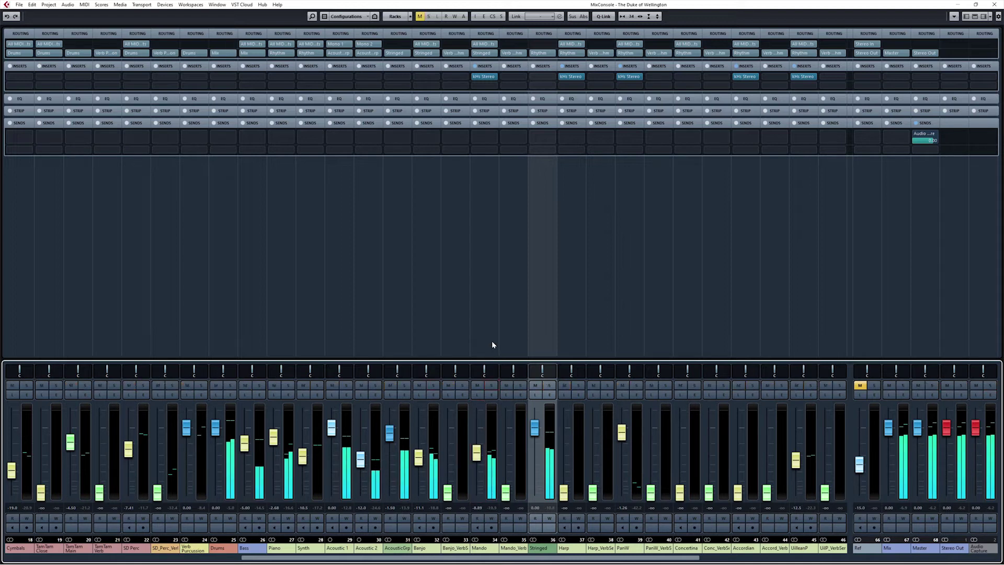
With the Stringed group soloed, raise the Banjo and Mando faders together to about -10.7 dB and -8.5 dB.
left_click(492, 341)
left_click(421, 344, "shift")
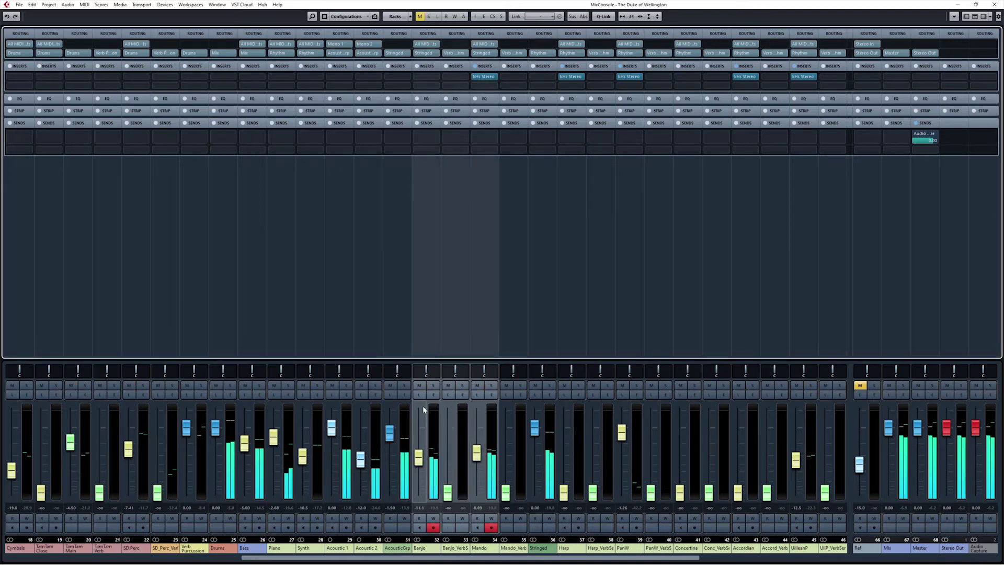
left_click(549, 385)
left_click(428, 343)
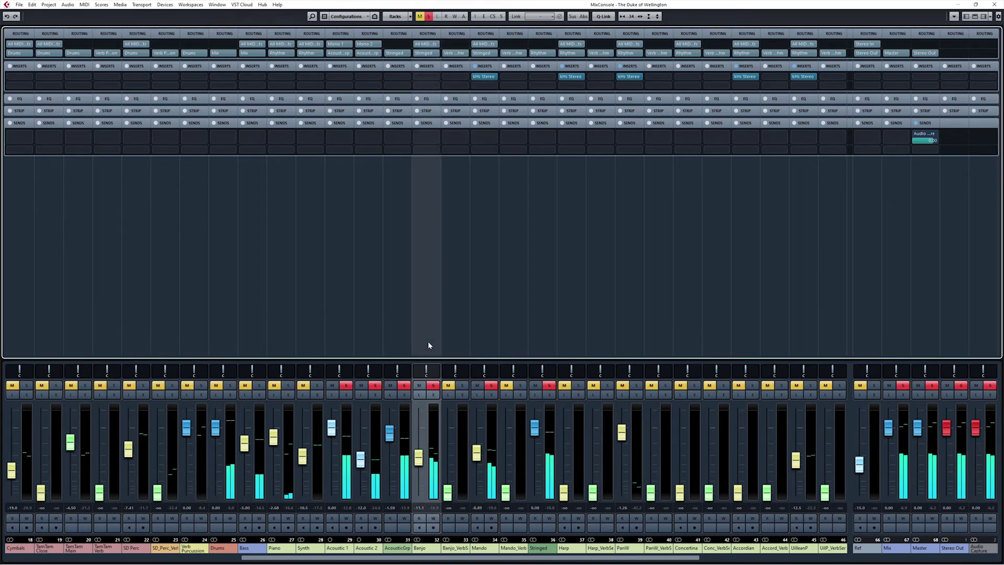
left_click(497, 343, "ctrl")
mouse_move(476, 453)
left_mouse_down()
mouse_move(476, 473)
mouse_move(479, 454)
left_mouse_up()
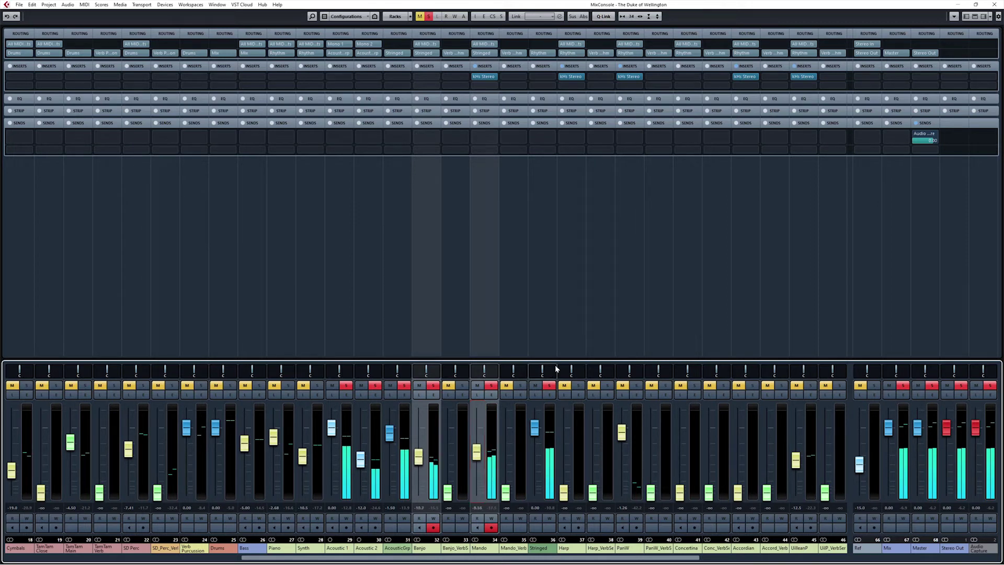
Clear the Stringed group's solo and set its fader to -1.00 dB.
left_click(546, 345)
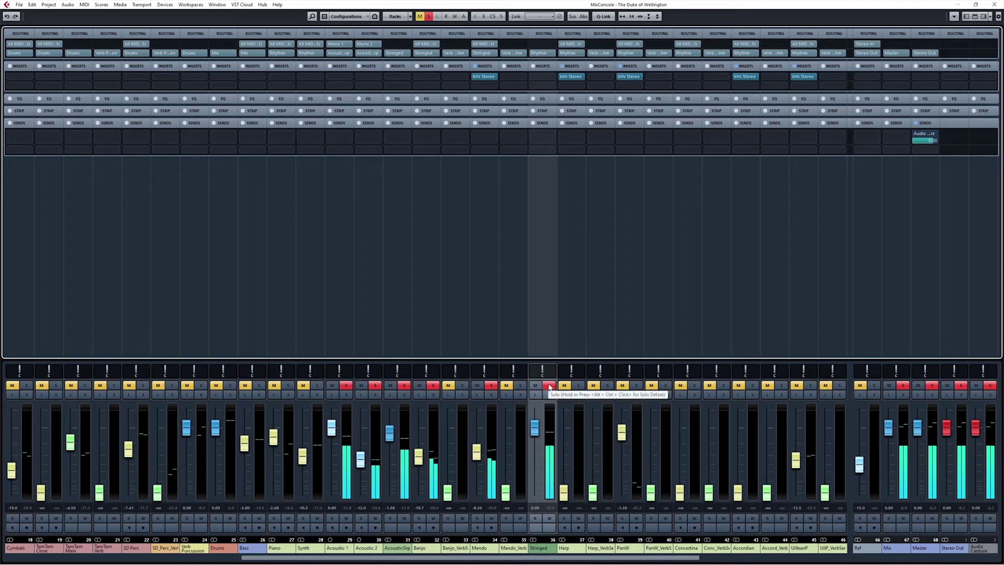
left_click(550, 387, "ctrl")
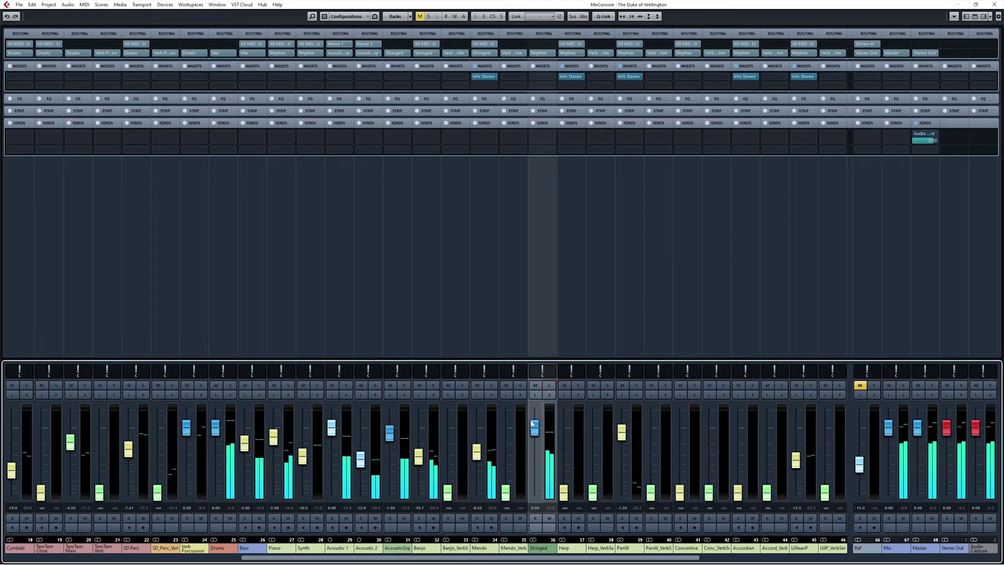
mouse_move(532, 430)
left_mouse_down()
mouse_move(534, 518)
mouse_move(544, 434)
left_mouse_up()
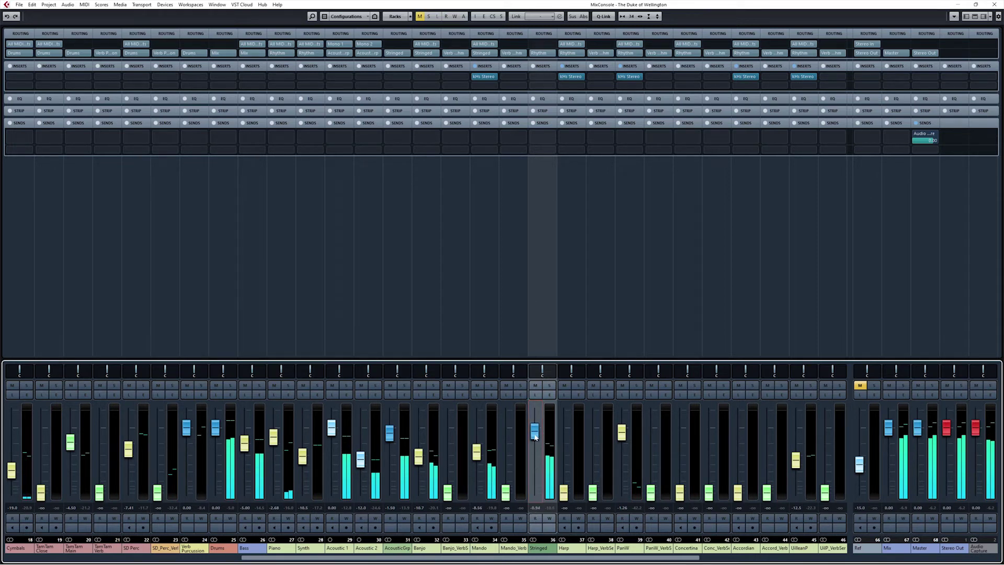
scroll(536, 507, "up", 1)
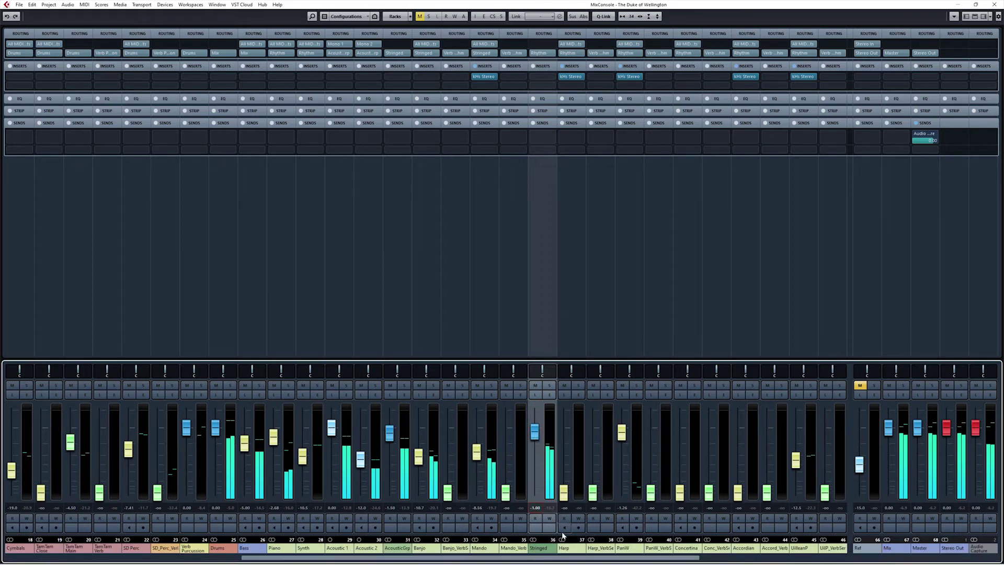
Raise the Violin channel's fader from silence and set its level to -1.50 dB.
left_click_drag(574, 557, 623, 561)
scroll(768, 499, "right", 8)
left_click(767, 494)
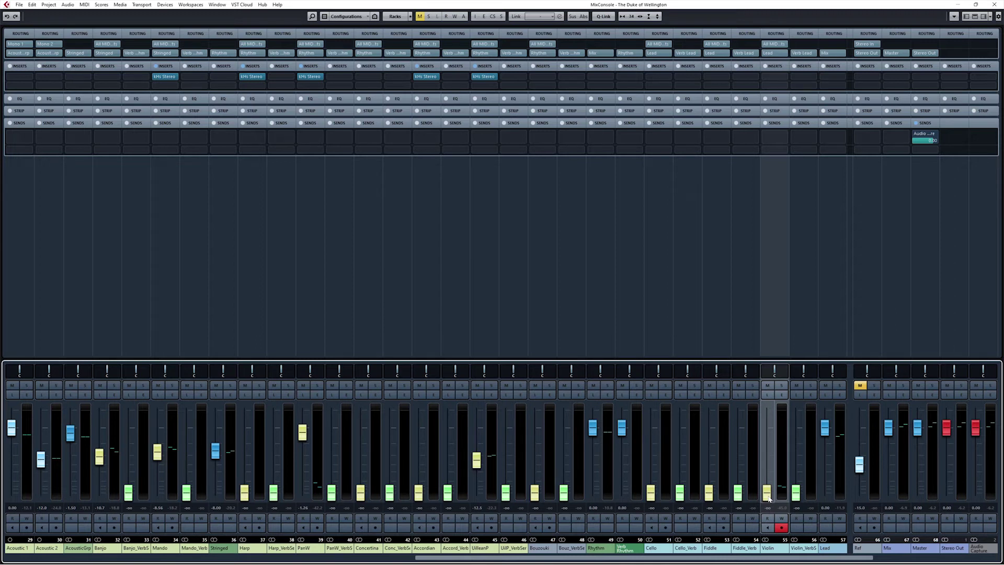
left_click_drag(769, 499, 767, 440)
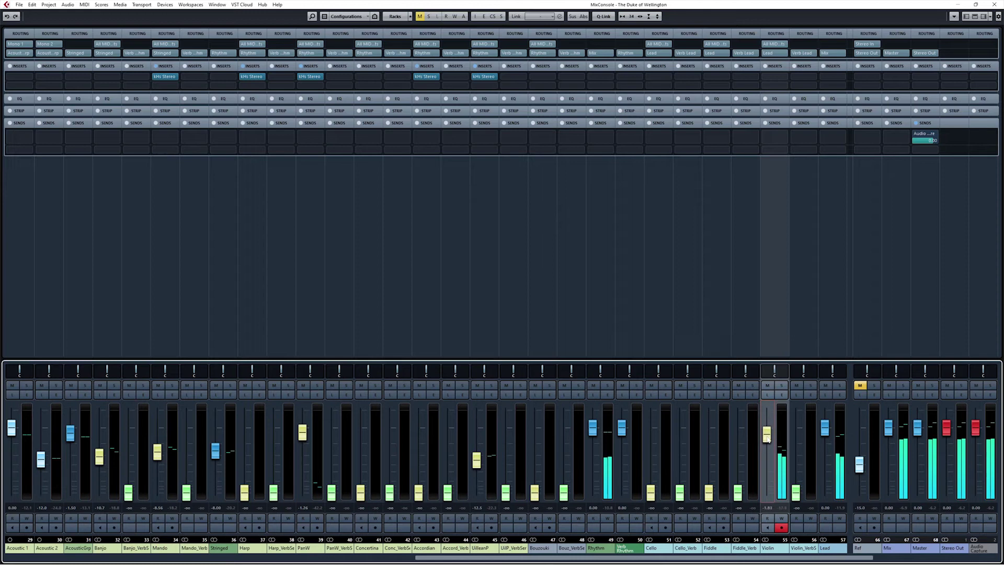
left_click(766, 508)
type("-1.8")
key("Return")
Raise the soloed Accordian and Concertina faders to about -23 dB and -26 dB, and clear the solos.
left_click(363, 494)
left_click_drag(389, 493, 394, 483)
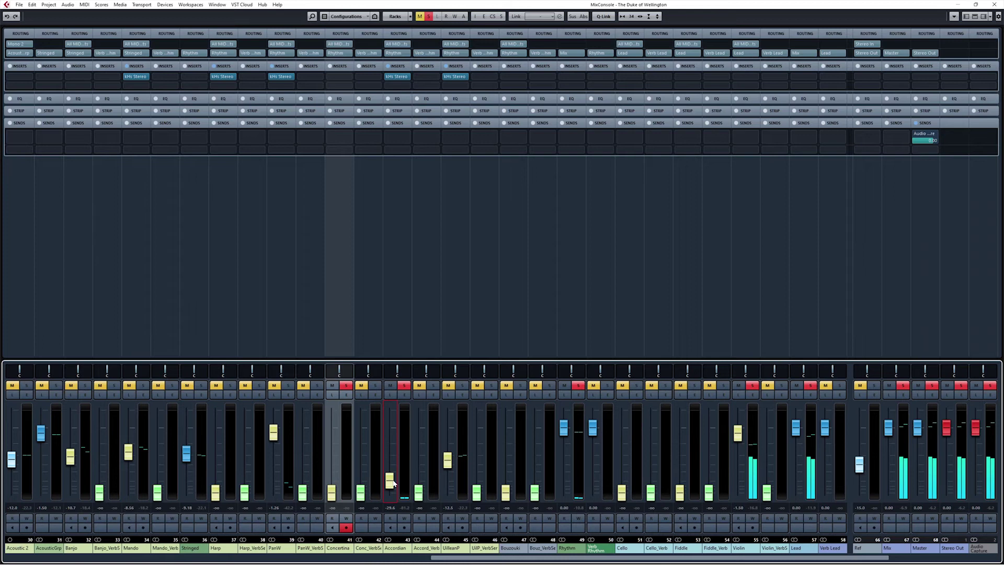
left_click_drag(393, 482, 395, 477)
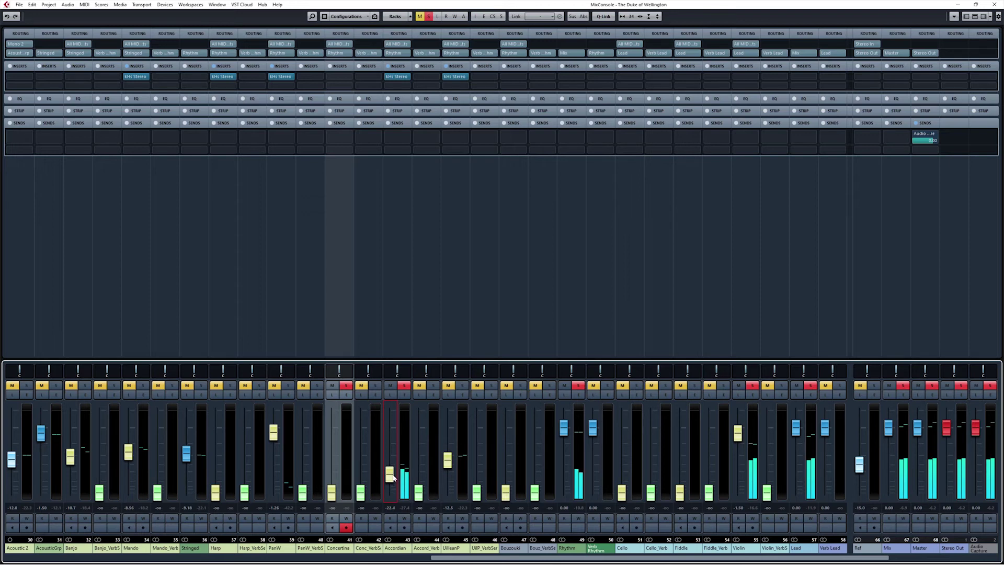
left_click_drag(394, 477, 393, 479)
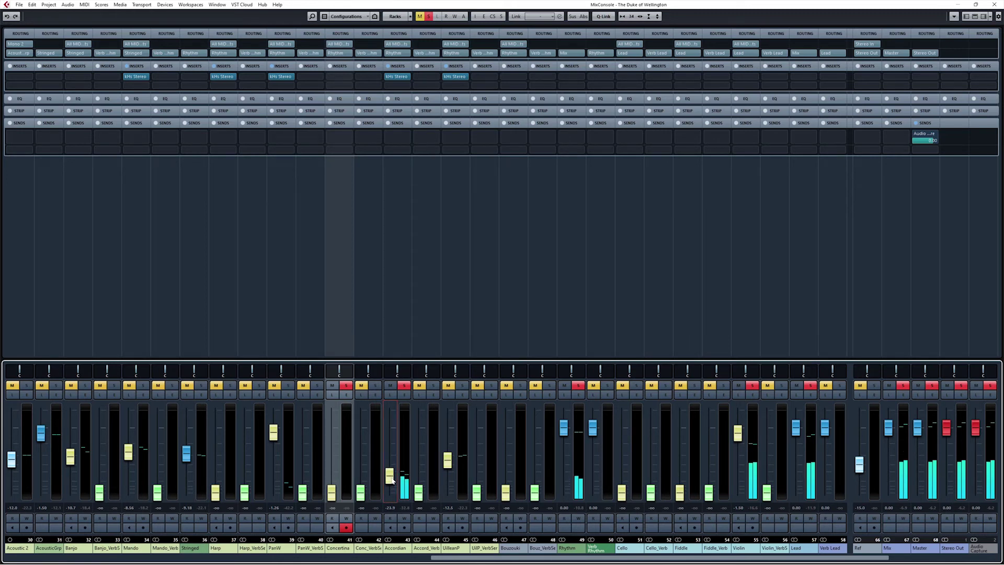
left_click_drag(341, 494, 344, 481)
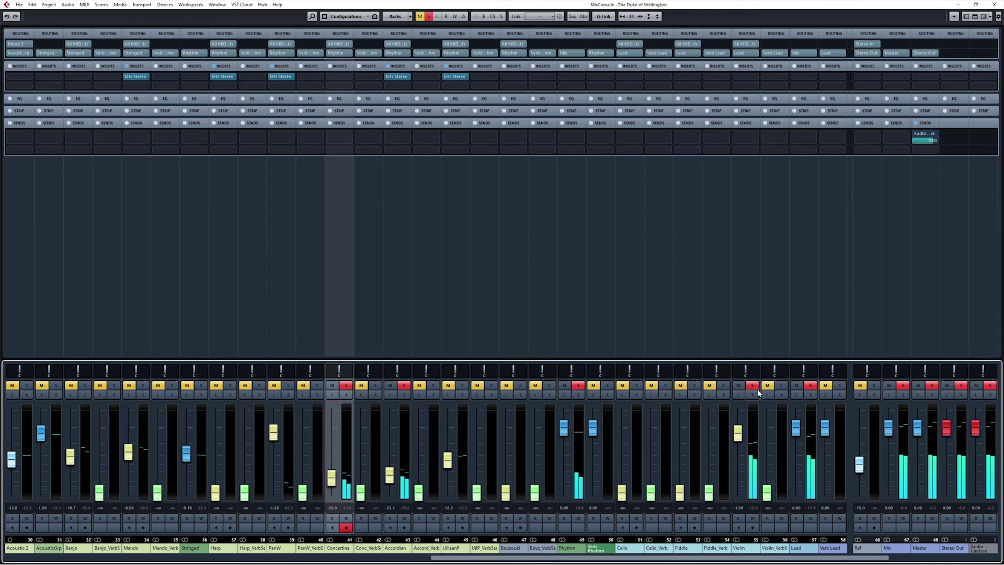
left_click(426, 16)
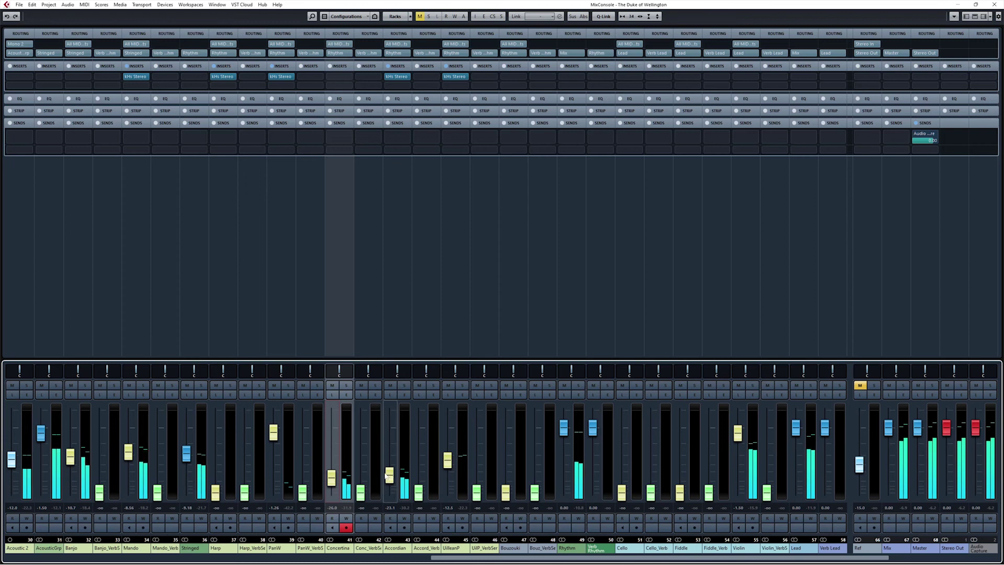
Fine-tune the Accordian fader to about -22.4 dB and the Concertina fader to about -28.6 dB, checking Concertina briefly in solo.
left_click_drag(389, 476, 389, 474)
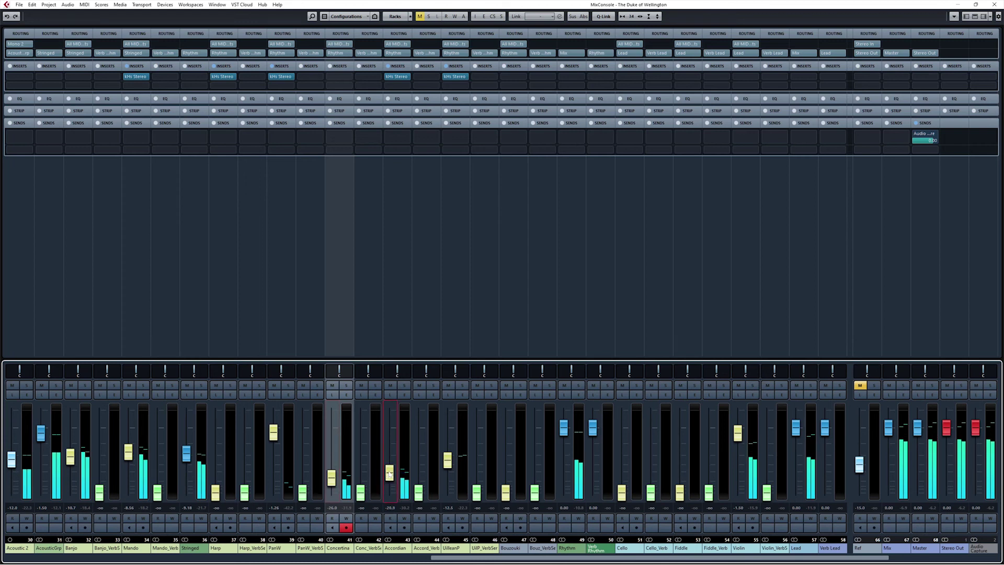
left_click_drag(390, 474, 389, 476)
left_click_drag(332, 482, 333, 482)
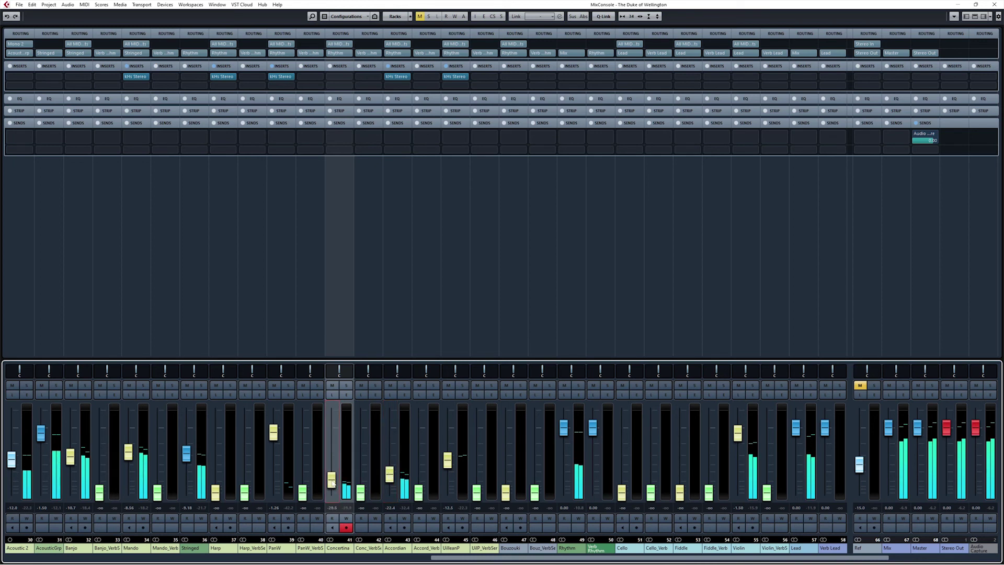
left_click(346, 386)
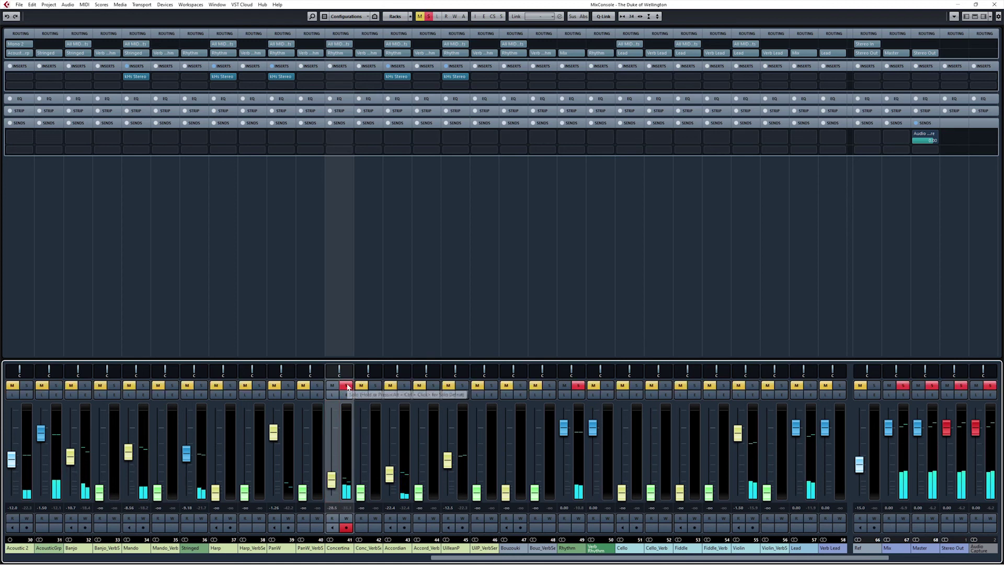
left_click(347, 385)
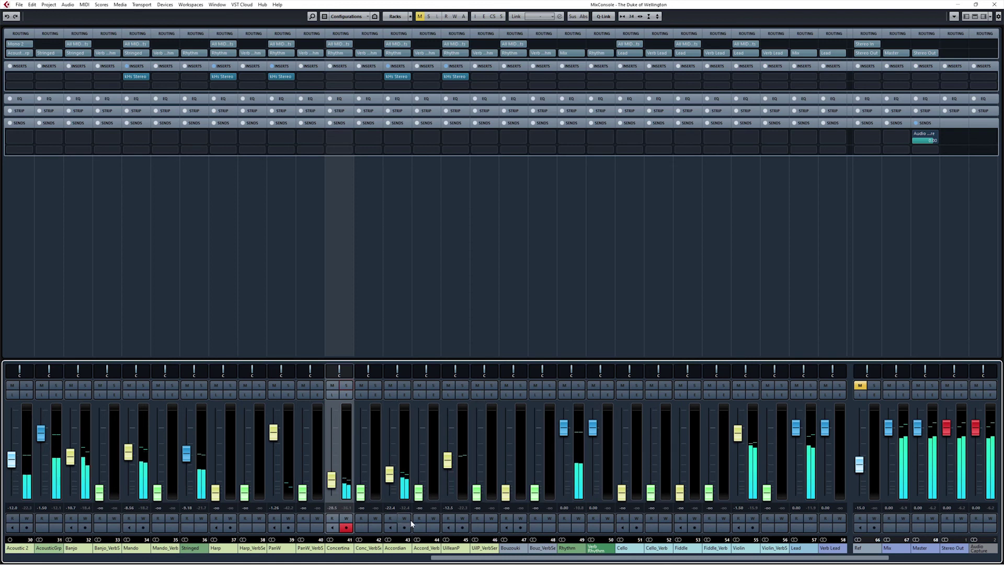
Select Concertina and Accordian together and rebalance their faders to about -34.4 dB and -22.7 dB.
left_click(396, 388, "shift")
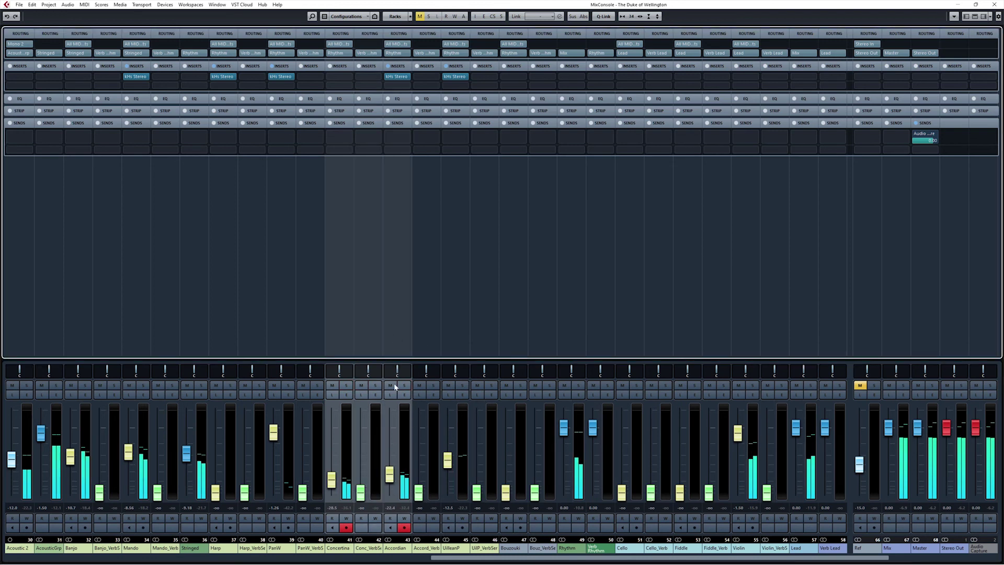
left_click(387, 336)
left_click(332, 336, "ctrl")
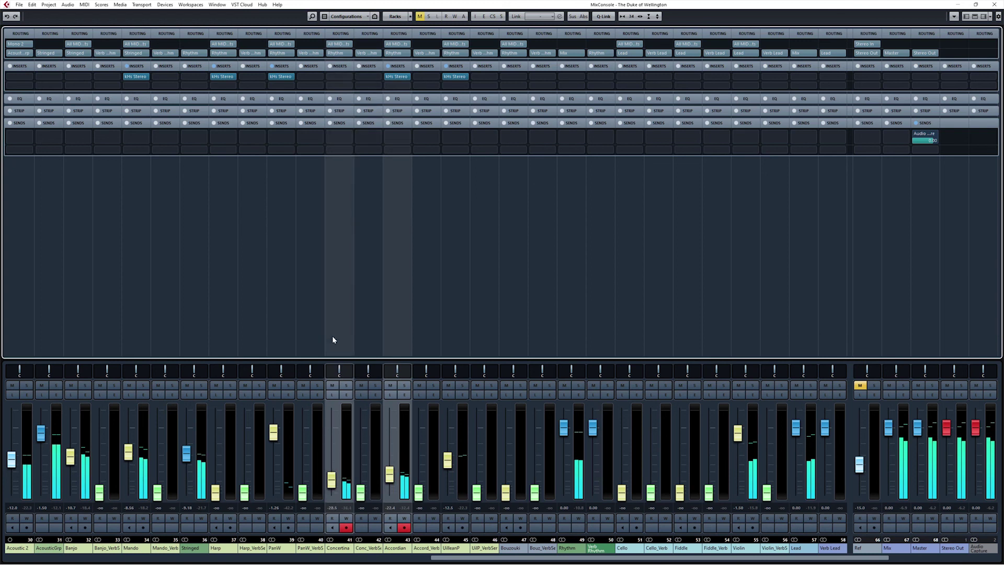
left_click_drag(391, 477, 394, 477)
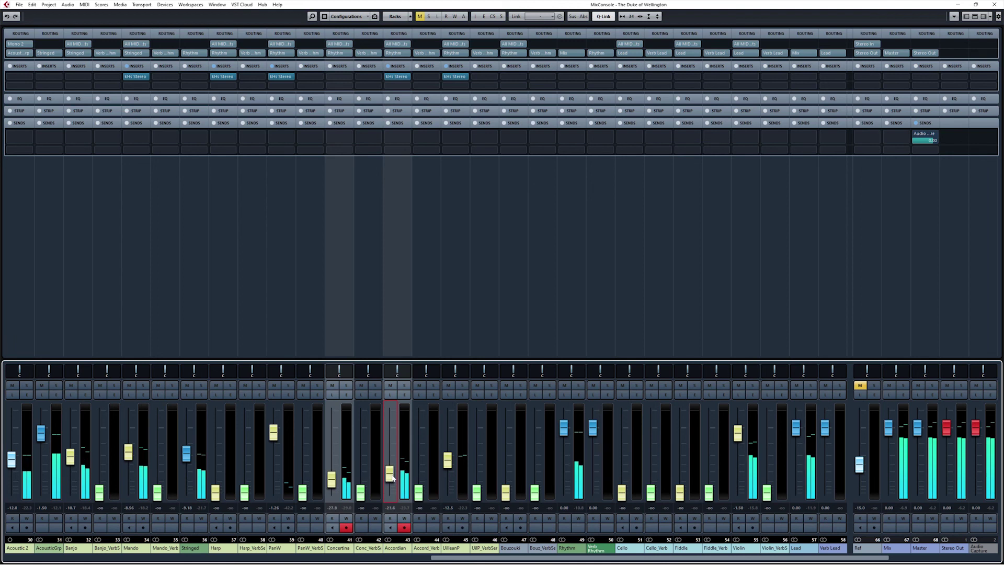
left_click_drag(393, 478, 393, 479)
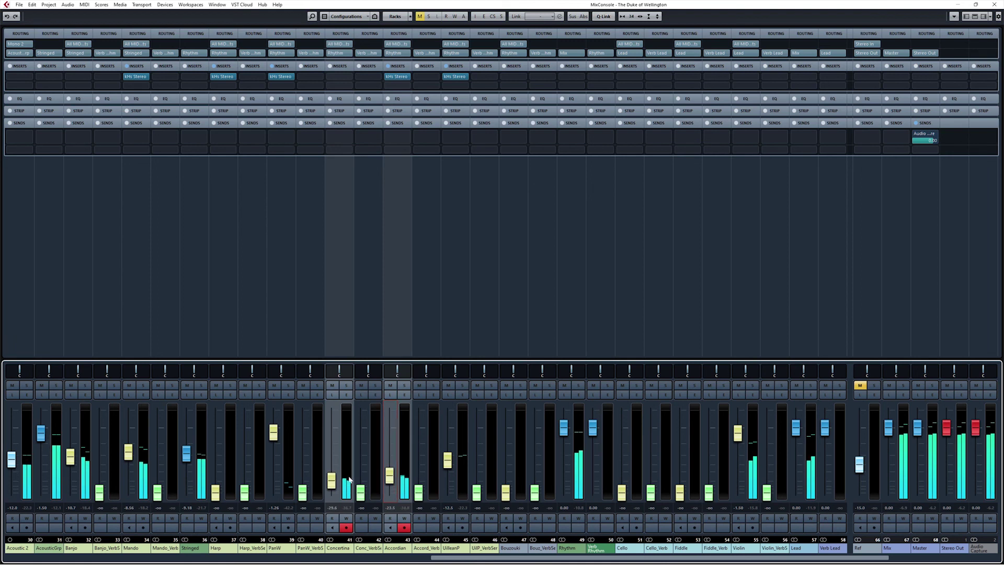
left_click_drag(334, 488, 333, 490)
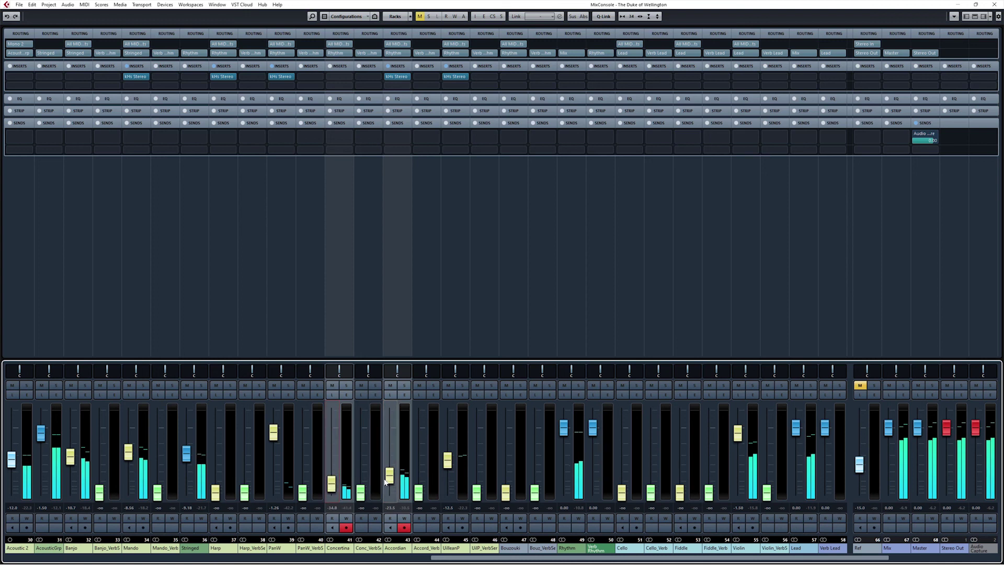
left_click_drag(390, 480, 394, 479)
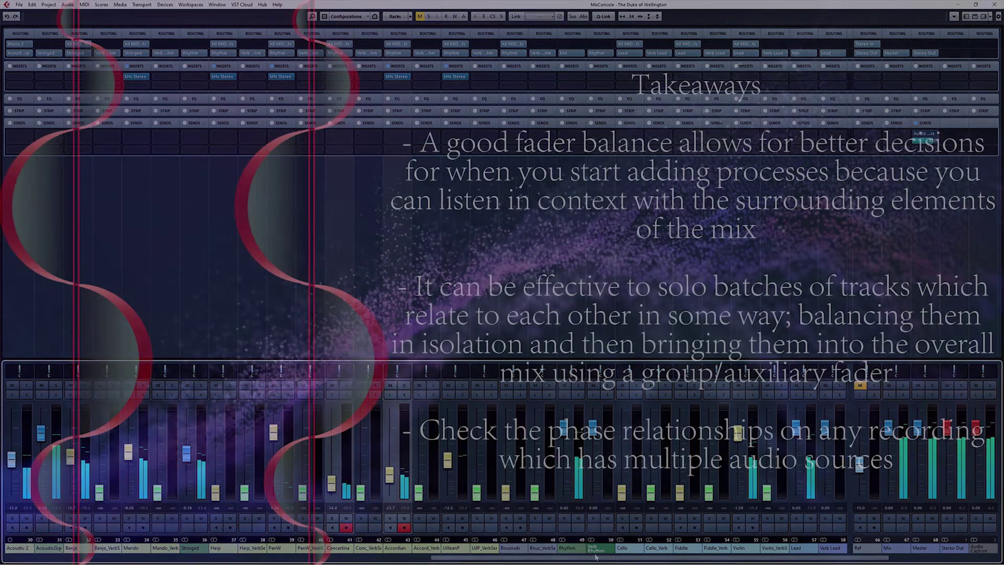